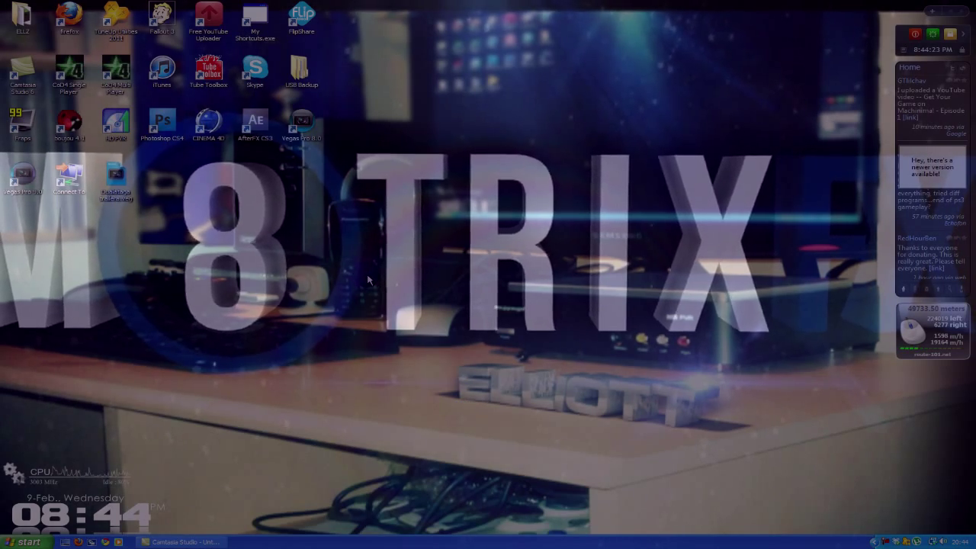
# Step: Launch CINEMA 4D Release 11.5 from its Windows desktop shortcut
pyautogui.moveTo(444, 356); pyautogui.dragTo(719, 432)
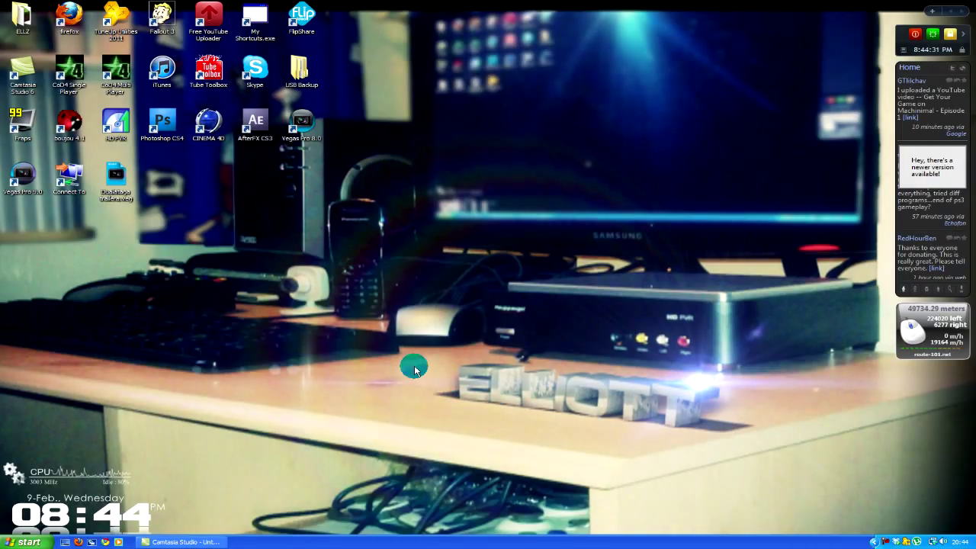
pyautogui.click(204, 126)
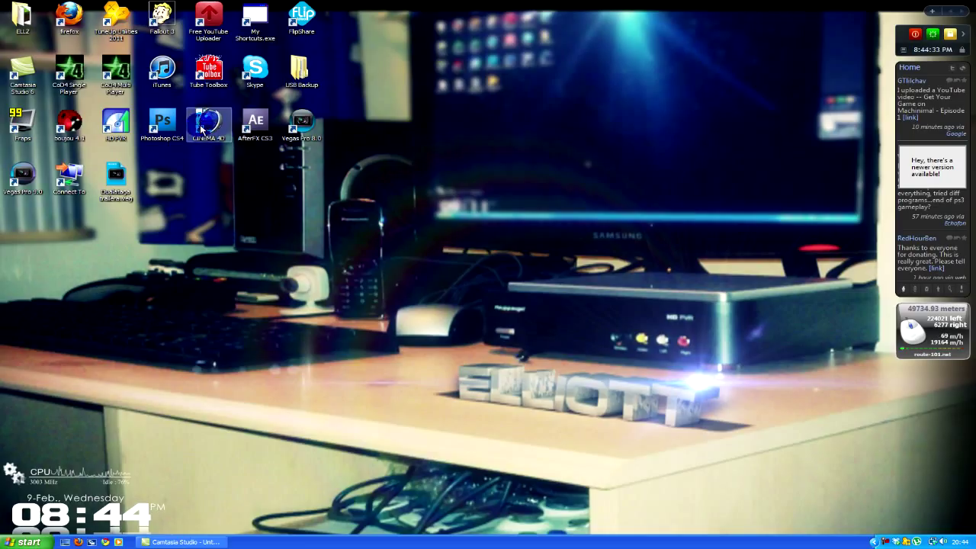
pyautogui.click(70, 128)
pyautogui.click(259, 130)
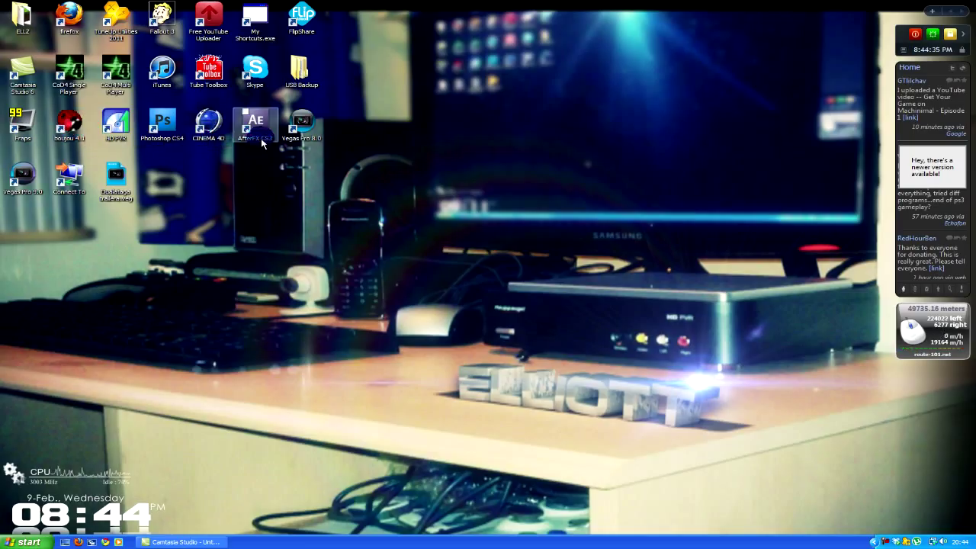
pyautogui.click(206, 125)
pyautogui.click(248, 190)
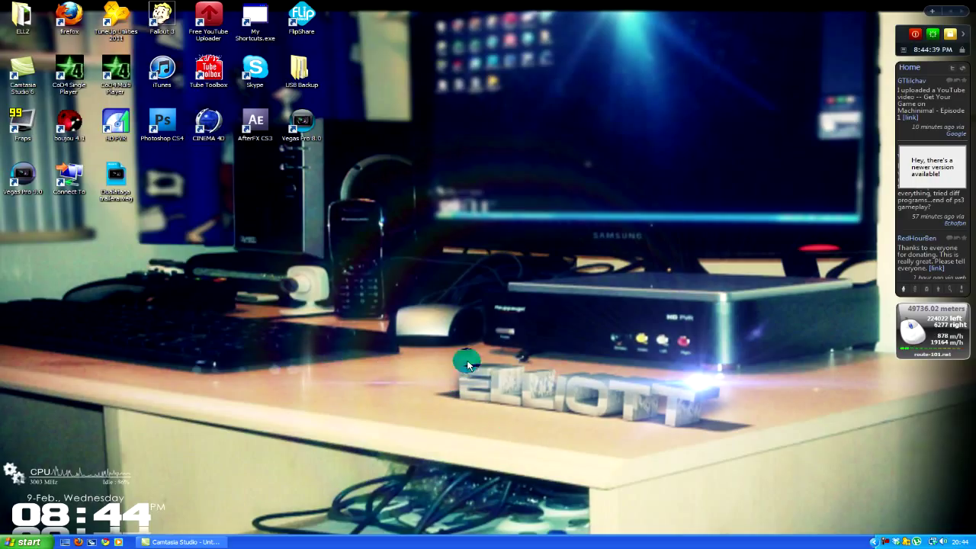
pyautogui.moveTo(445, 359); pyautogui.dragTo(724, 442)
pyautogui.click(209, 122)
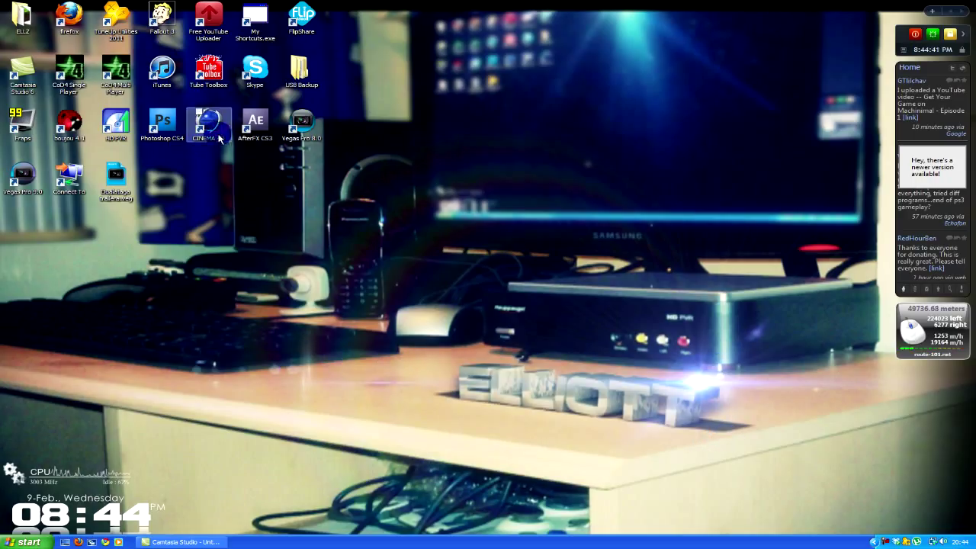
pyautogui.doubleClick(212, 121)
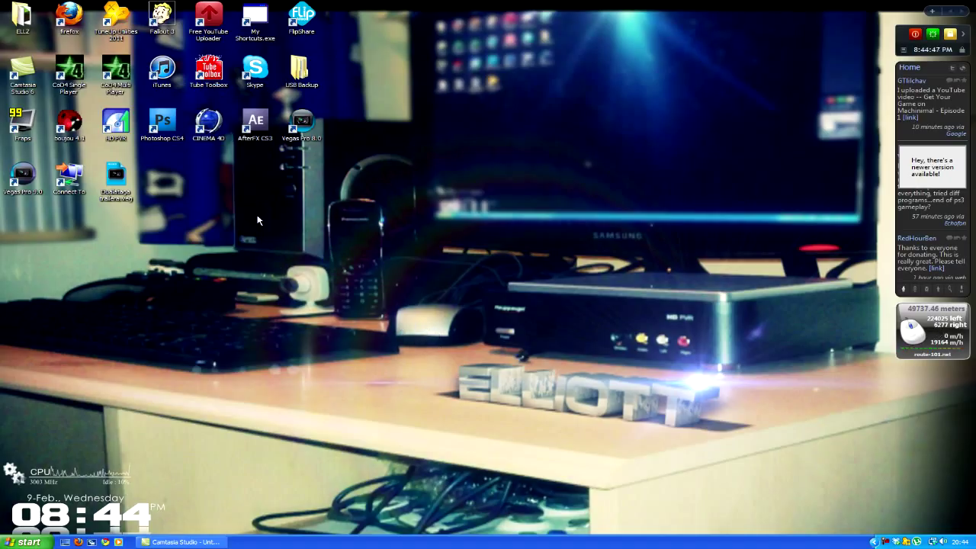
pyautogui.moveTo(299, 164); pyautogui.dragTo(677, 386)
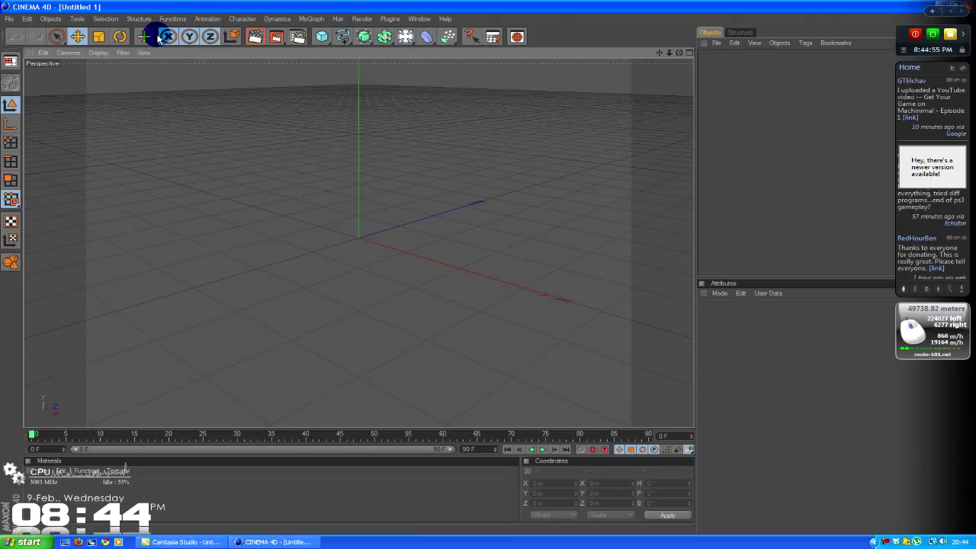
# Step: Start a new empty scene and add a Background object from the scene objects list
pyautogui.click(8, 19)
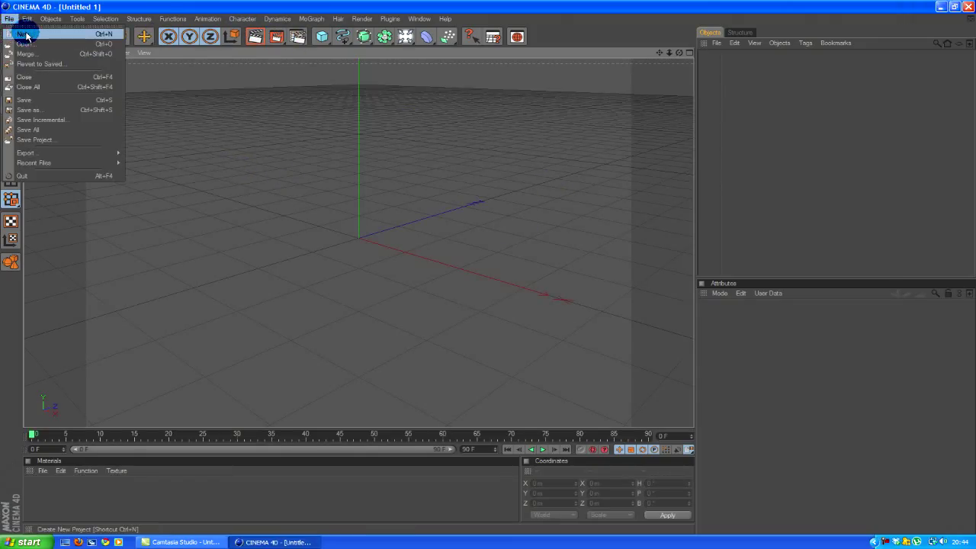
pyautogui.click(12, 34)
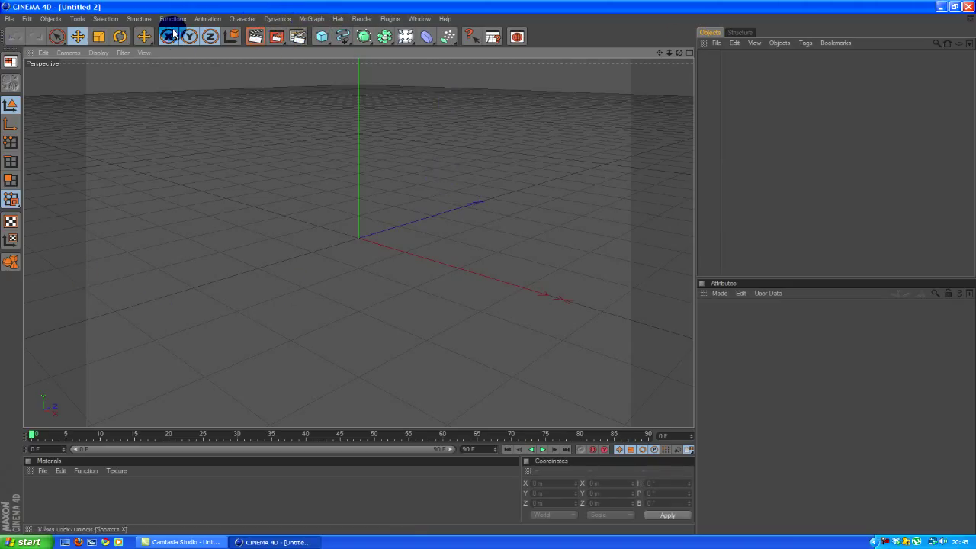
pyautogui.click(410, 38)
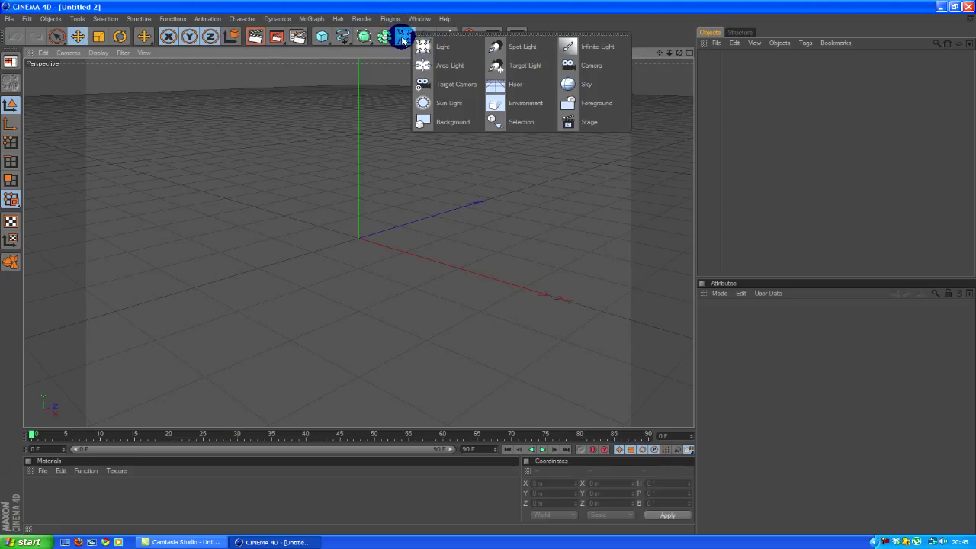
pyautogui.click(456, 120)
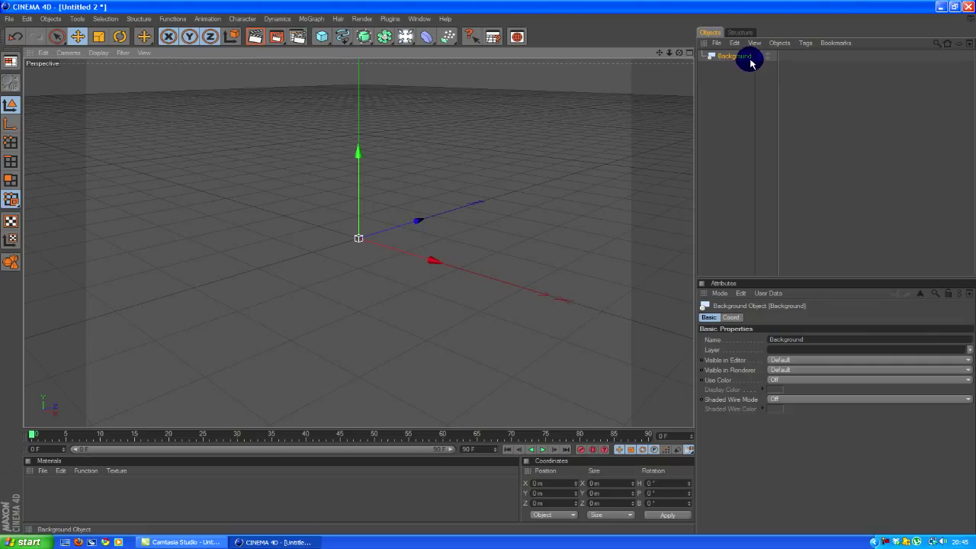
# Step: Create a new material and load My desktop.jpg as its colour texture, without copying it
pyautogui.doubleClick(99, 499)
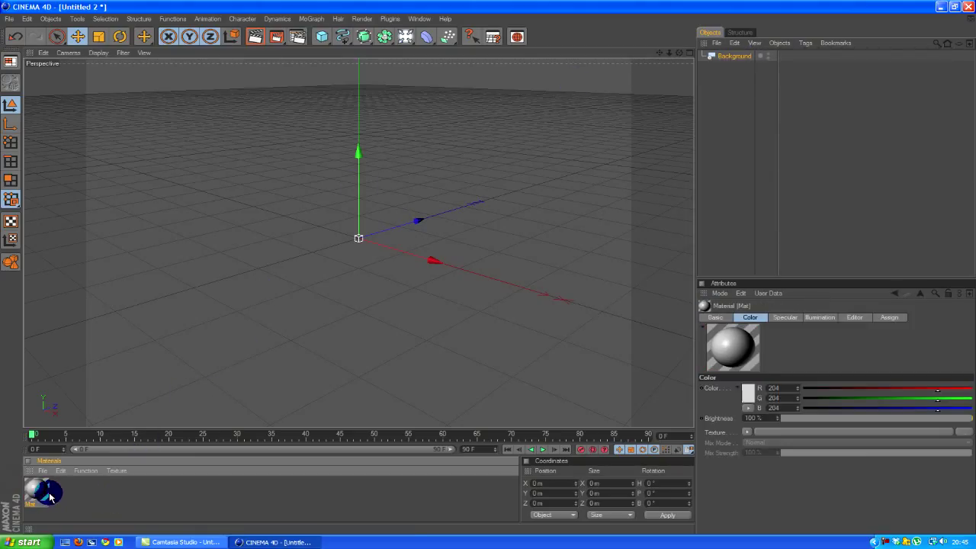
pyautogui.moveTo(46, 494)
pyautogui.mouseDown()
pyautogui.moveTo(387, 165)
pyautogui.moveTo(33, 498)
pyautogui.mouseUp()
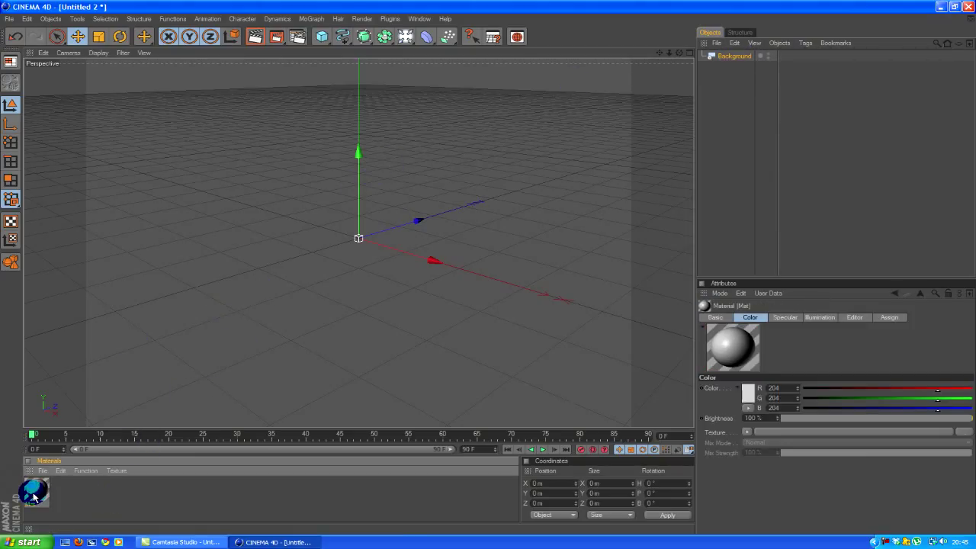
pyautogui.doubleClick(33, 495)
pyautogui.click(299, 151)
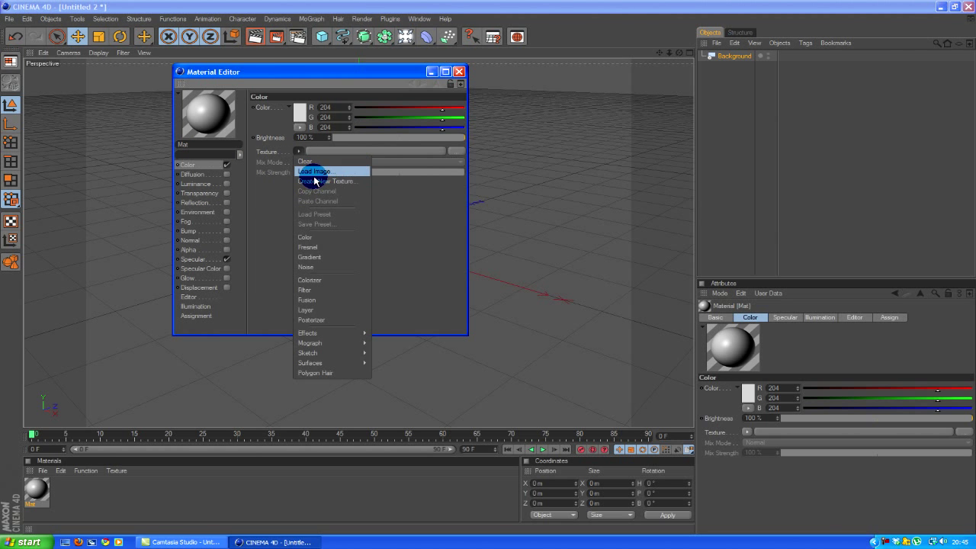
pyautogui.click(314, 171)
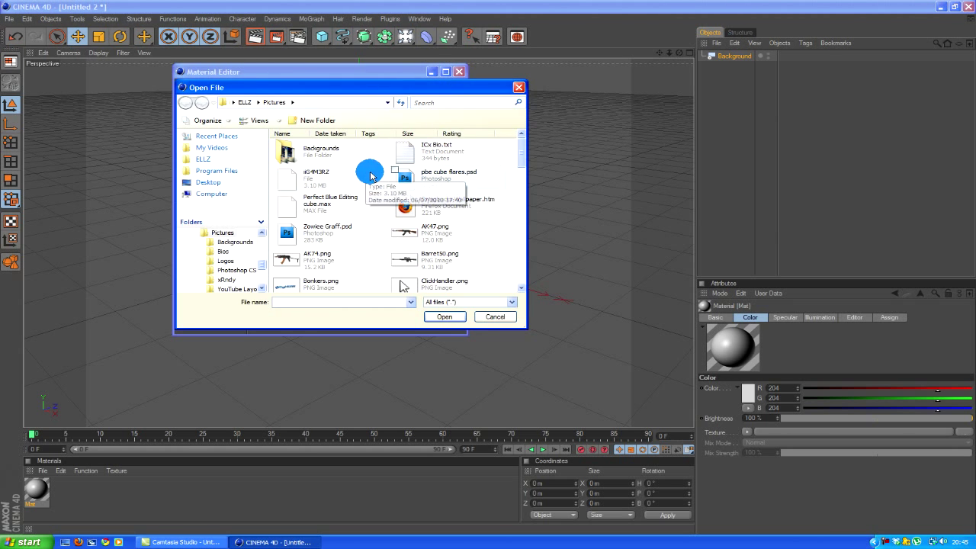
pyautogui.moveTo(521, 149); pyautogui.dragTo(517, 242)
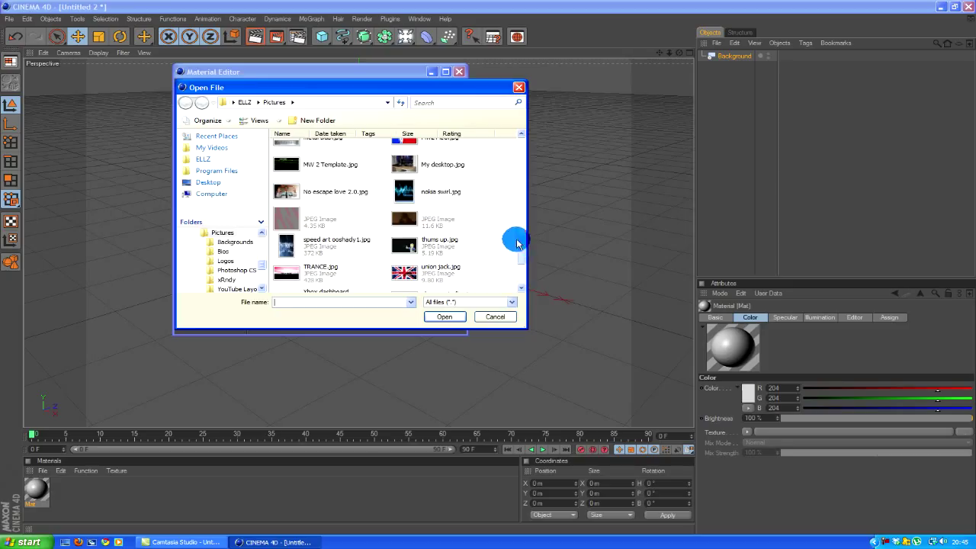
pyautogui.doubleClick(447, 163)
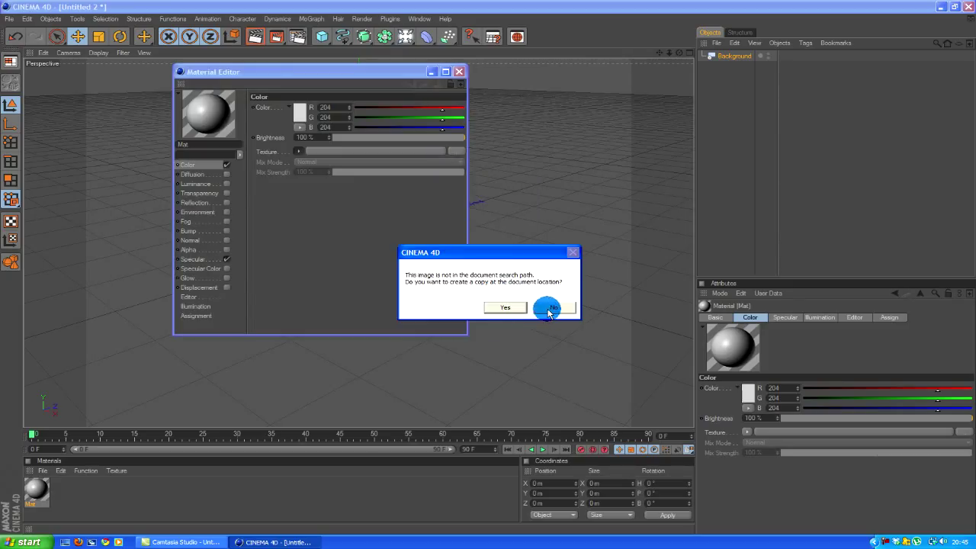
pyautogui.click(550, 315)
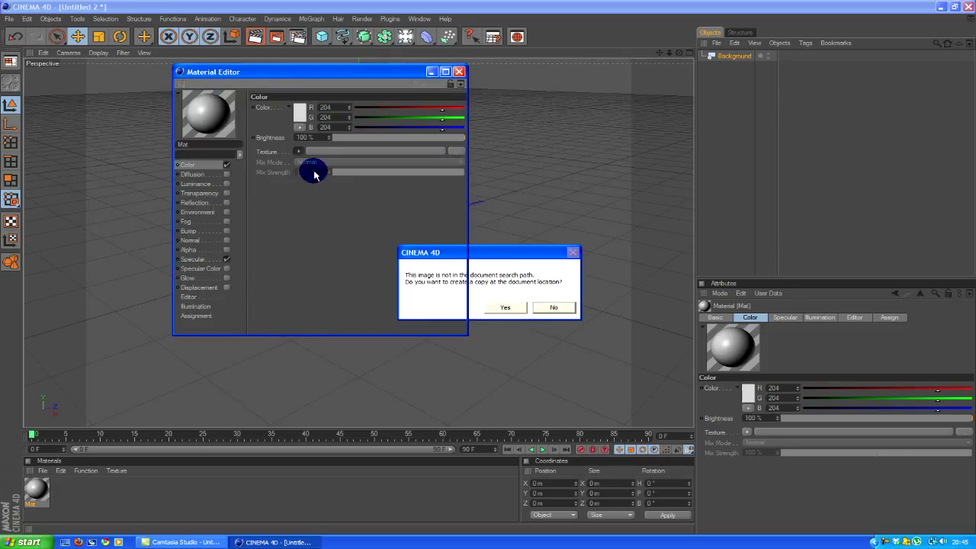
# Step: Apply the photo material to the Background object
pyautogui.click(458, 71)
pyautogui.moveTo(256, 329); pyautogui.dragTo(721, 56)
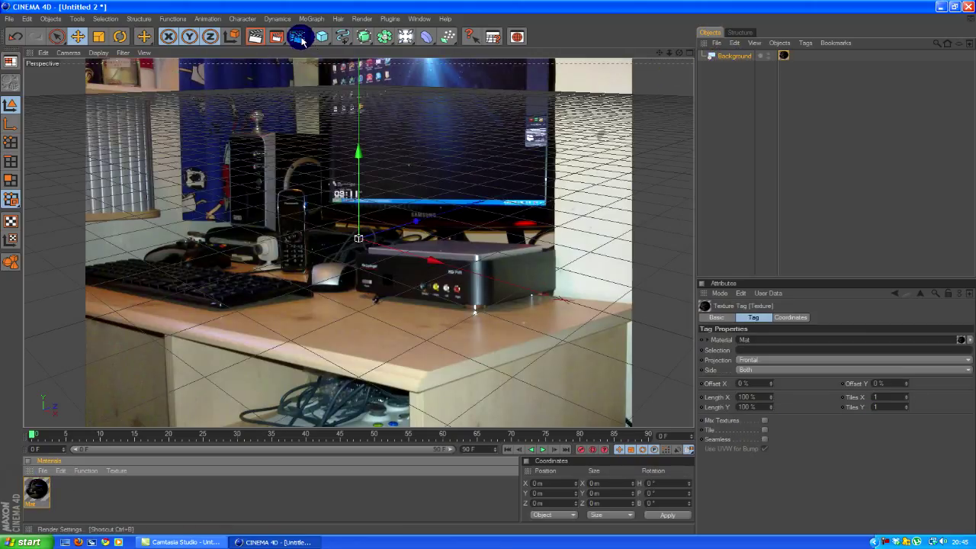
pyautogui.click(299, 38)
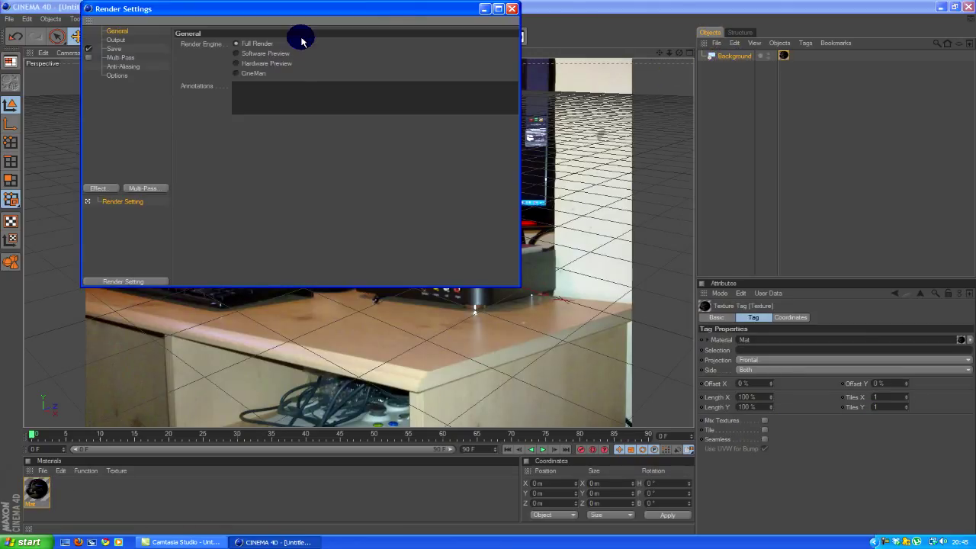
# Step: In Render Settings Output, enter width 1280 and height 720, then close the window
pyautogui.click(116, 40)
pyautogui.click(242, 54)
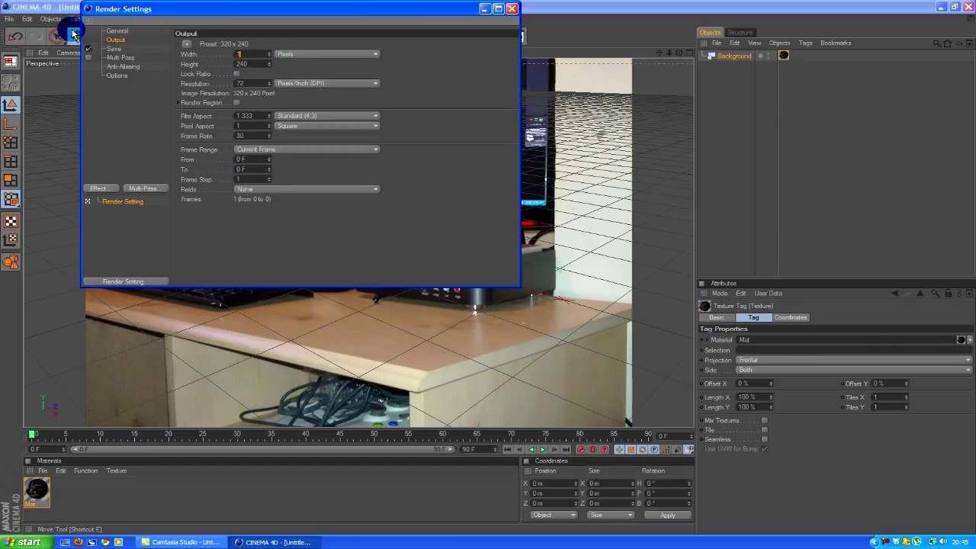
pyautogui.write('1280')
pyautogui.press('Return')
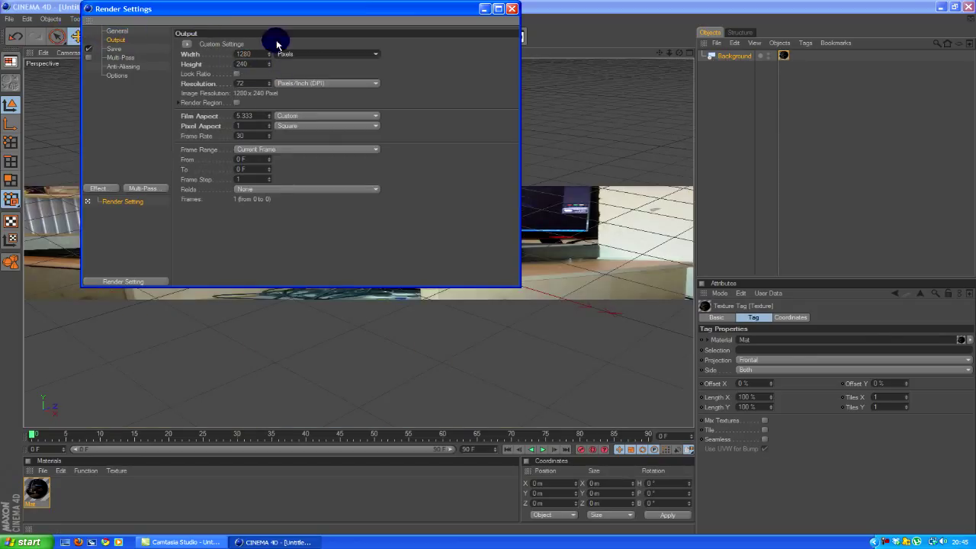
pyautogui.click(244, 63)
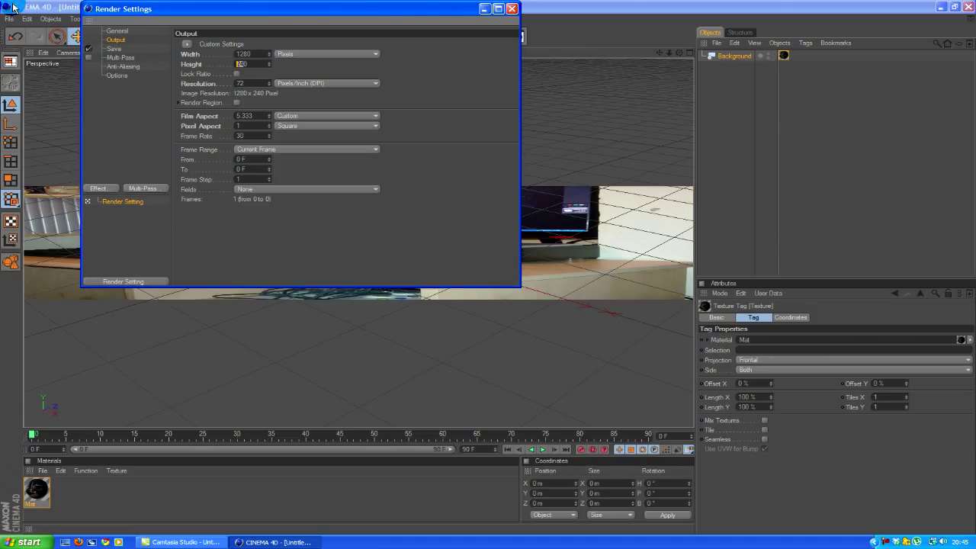
pyautogui.write('72')
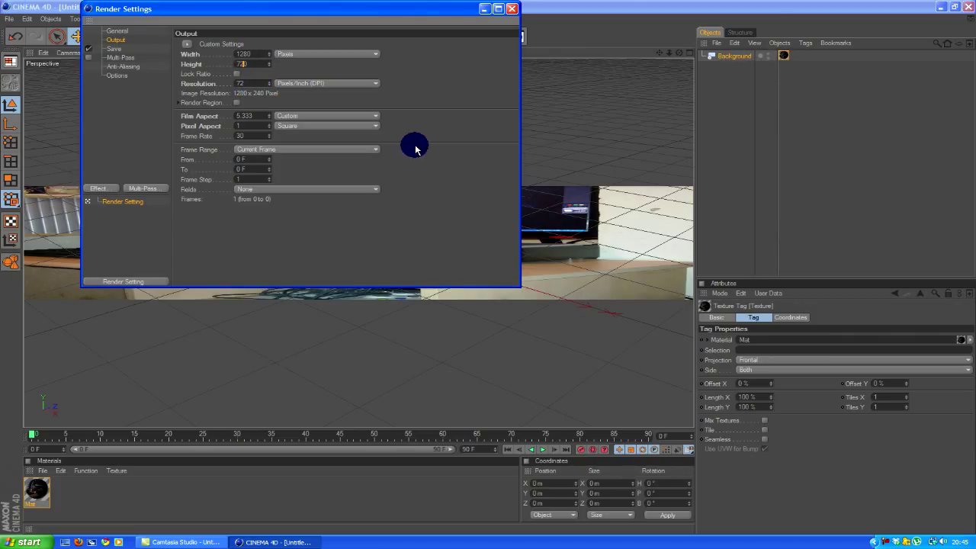
pyautogui.write('0')
pyautogui.press('Return')
pyautogui.click(505, 10)
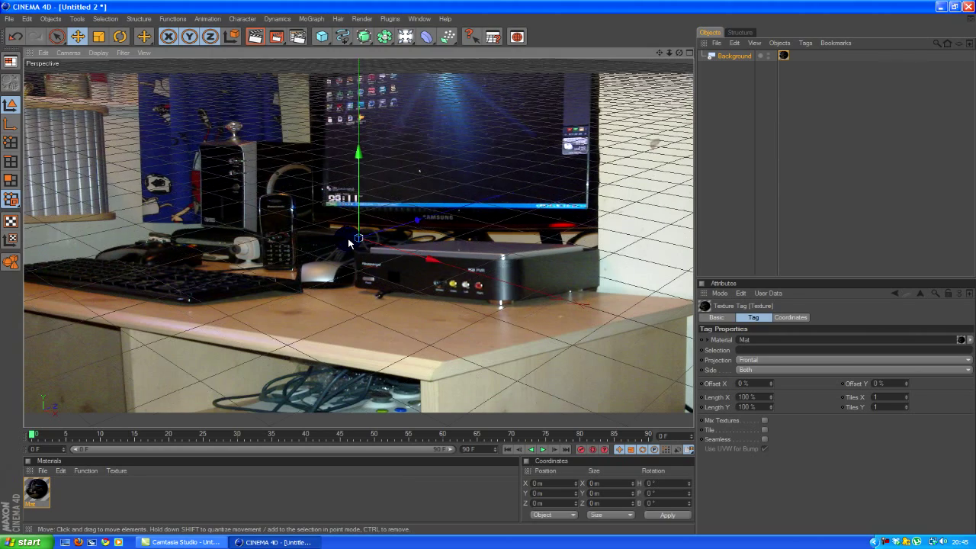
# Step: Orbit the view, test-tilt the floor plane with Rotate, undo it, and return to Move
pyautogui.keyDown('alt'); pyautogui.moveTo(348, 274); pyautogui.dragTo(307, 50); pyautogui.keyUp('alt')
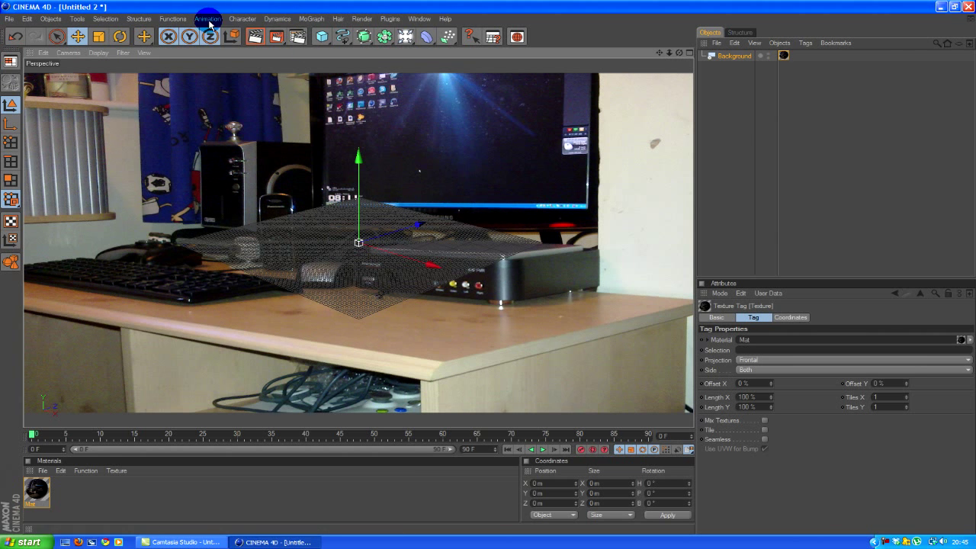
pyautogui.click(120, 36)
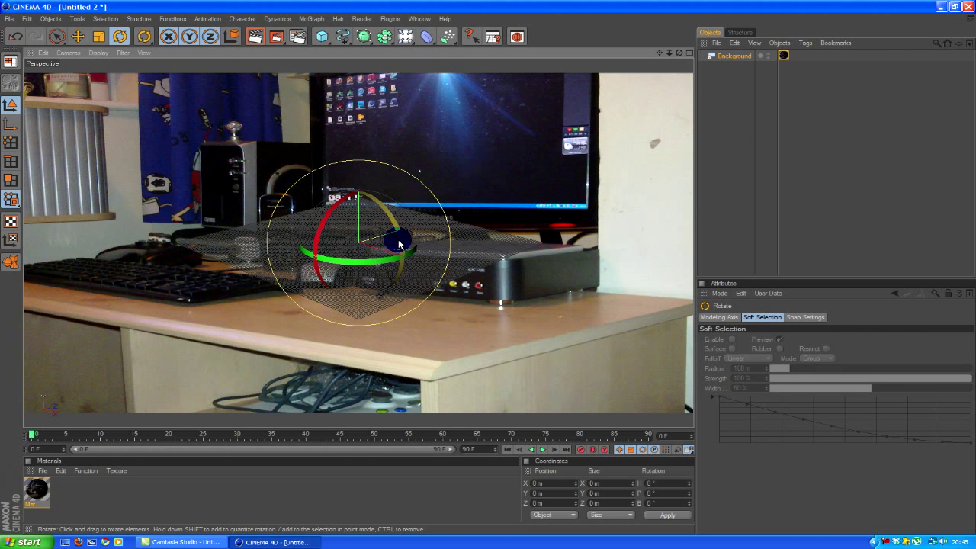
pyautogui.moveTo(399, 244); pyautogui.dragTo(389, 221)
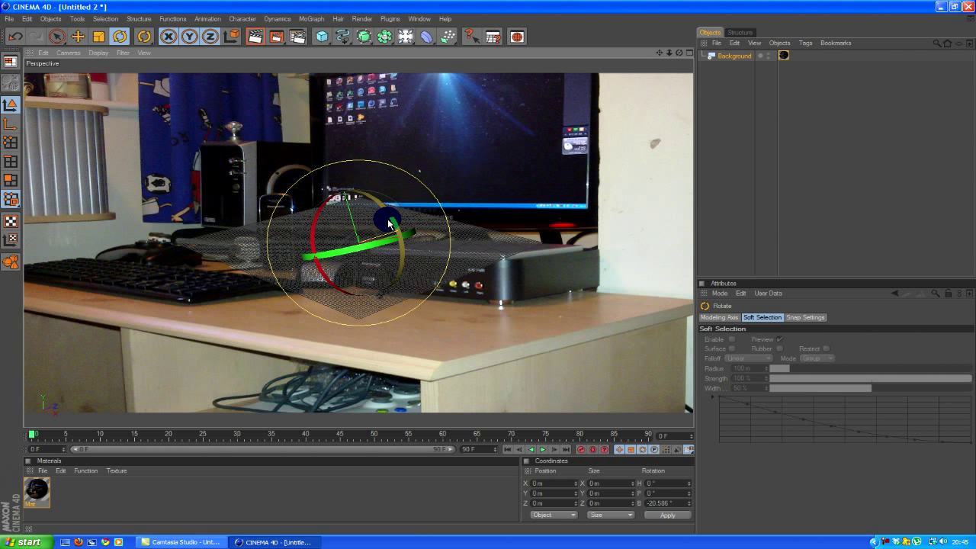
pyautogui.hotkey('ctrl', 'z')
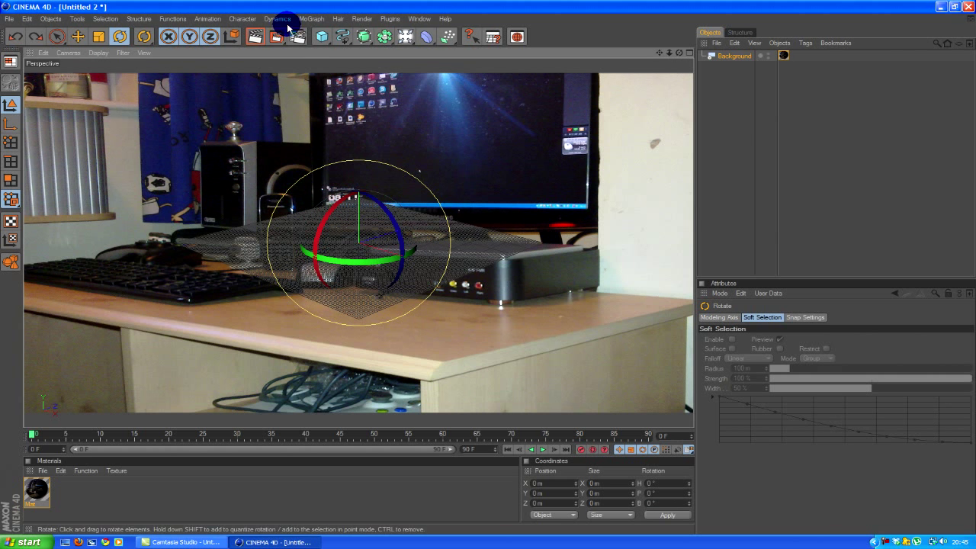
pyautogui.click(77, 36)
# Step: Pan and tilt the view until the floor plane sits flat on the desk, then deselect the Background
pyautogui.moveTo(683, 55); pyautogui.dragTo(682, 89)
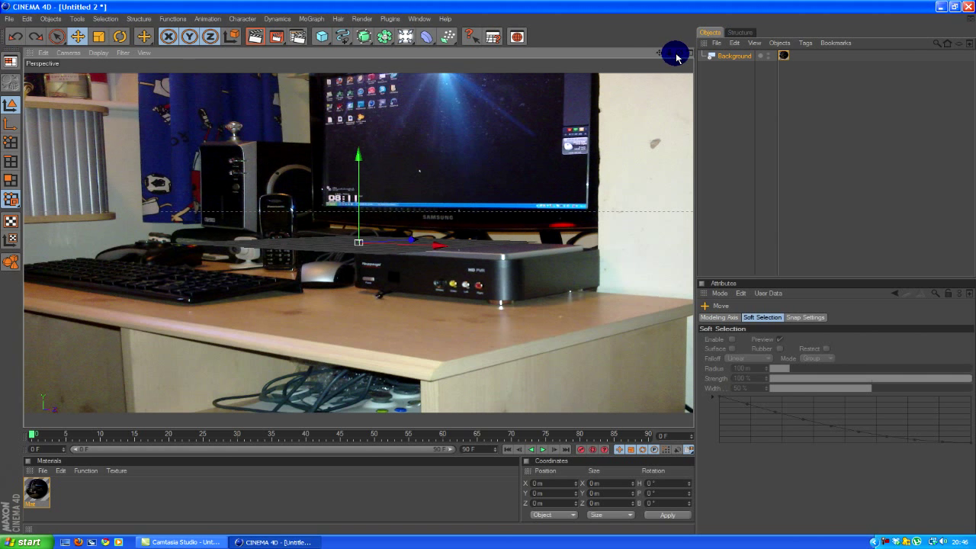
pyautogui.moveTo(662, 55); pyautogui.dragTo(707, 133)
pyautogui.moveTo(681, 56); pyautogui.dragTo(681, 65)
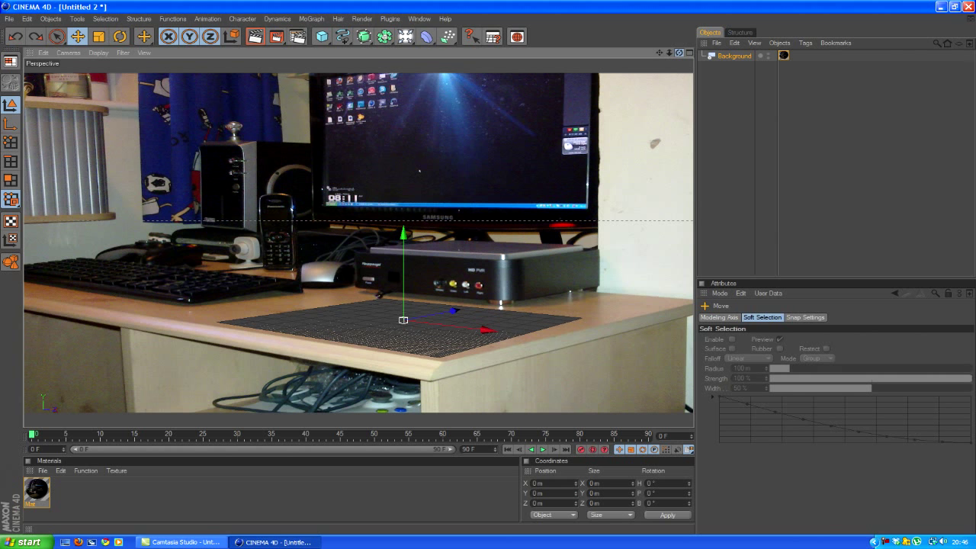
pyautogui.moveTo(664, 56)
pyautogui.mouseDown()
pyautogui.moveTo(677, 54)
pyautogui.moveTo(661, 56)
pyautogui.mouseUp()
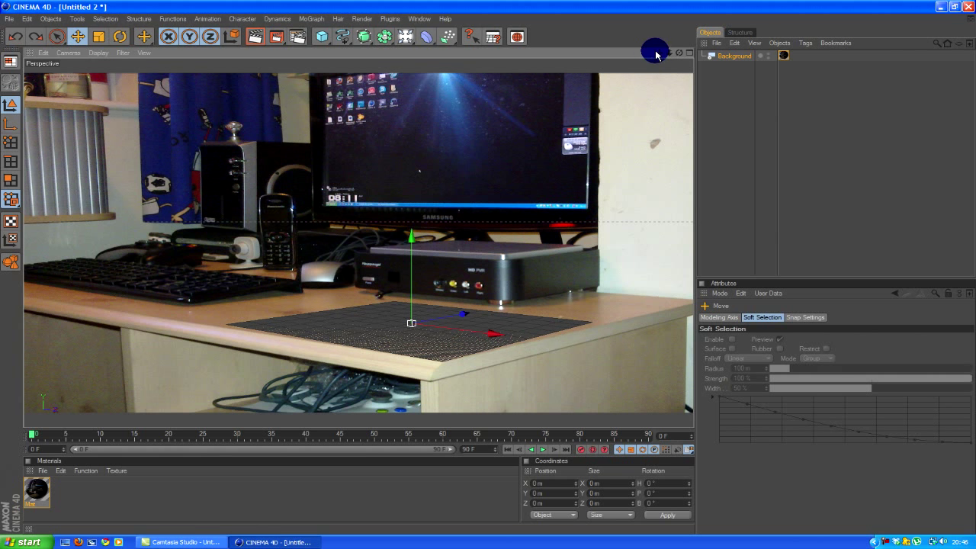
pyautogui.click(405, 317)
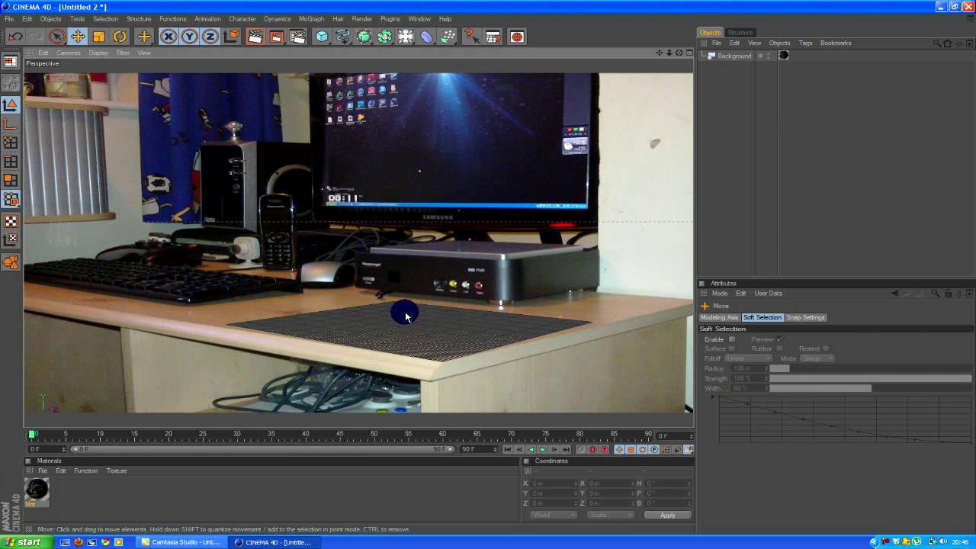
pyautogui.click(315, 22)
# Step: Add a MoText object, set its depth to 144 and its text to 'Elliott'
pyautogui.click(323, 119)
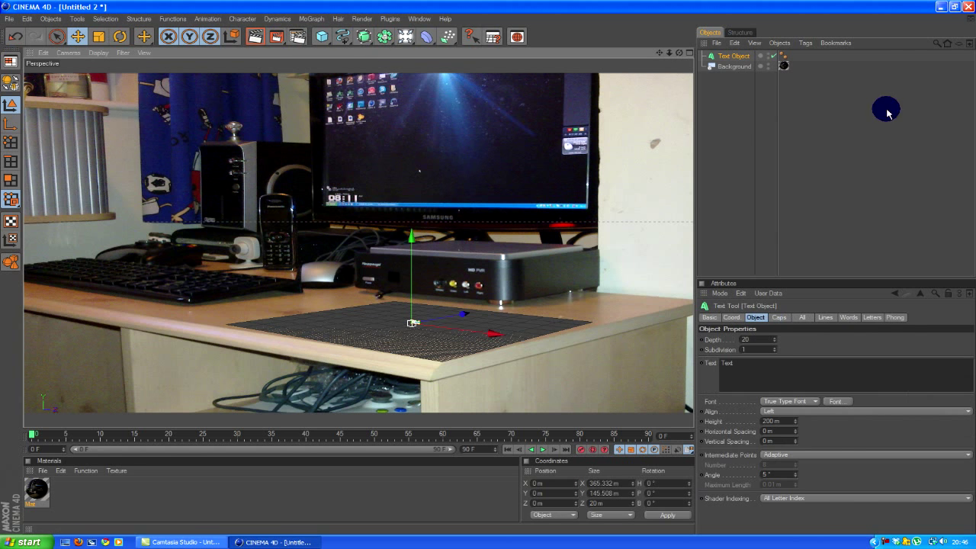
pyautogui.doubleClick(772, 339)
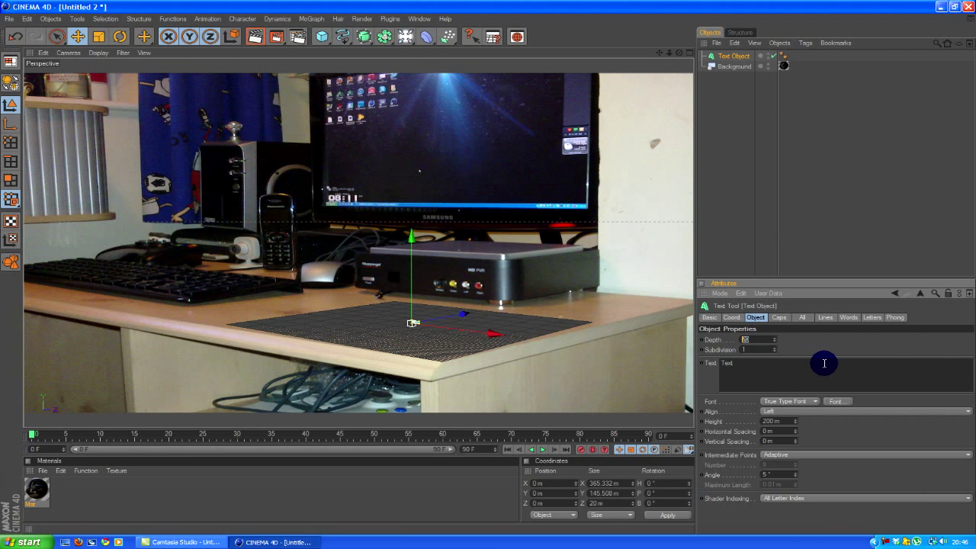
pyautogui.doubleClick(804, 383)
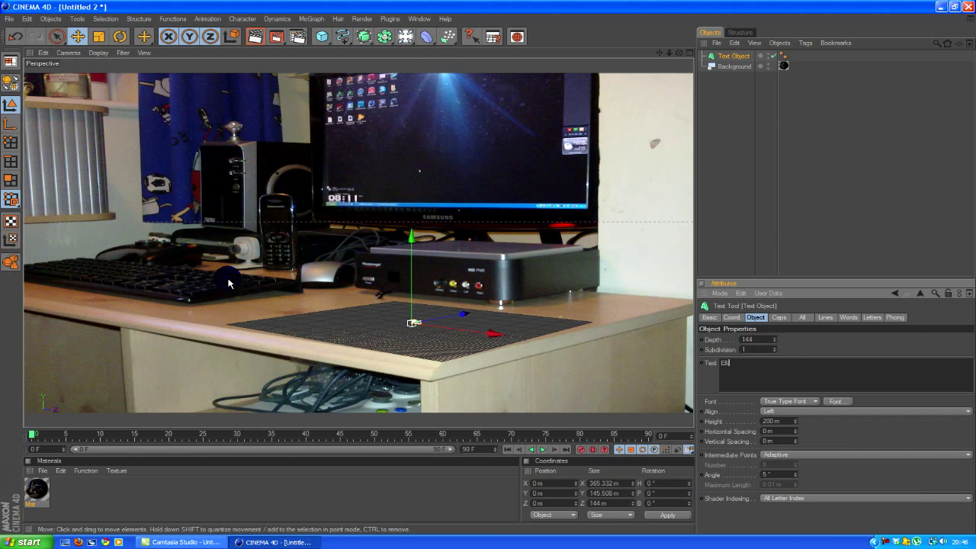
pyautogui.write('Elliott')
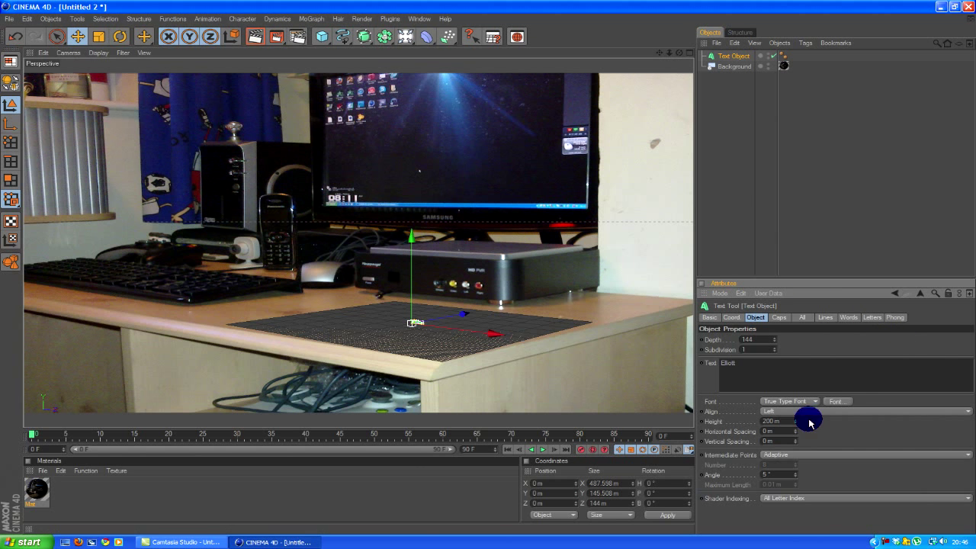
pyautogui.doubleClick(881, 384)
# Step: Choose Calibri with the Bold style as the Elliott text's font
pyautogui.click(838, 403)
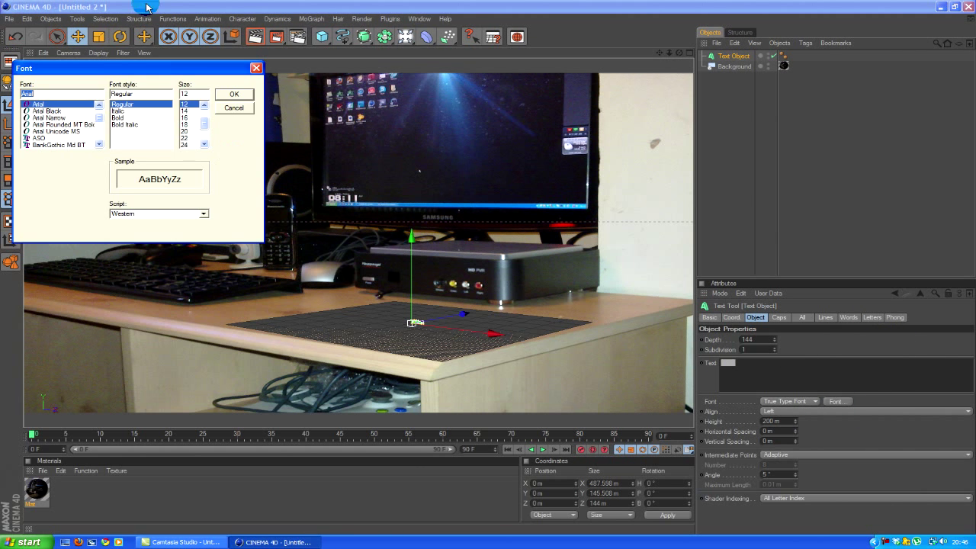
pyautogui.scroll(-3, 73, 122)
pyautogui.scroll(-3, 76, 122)
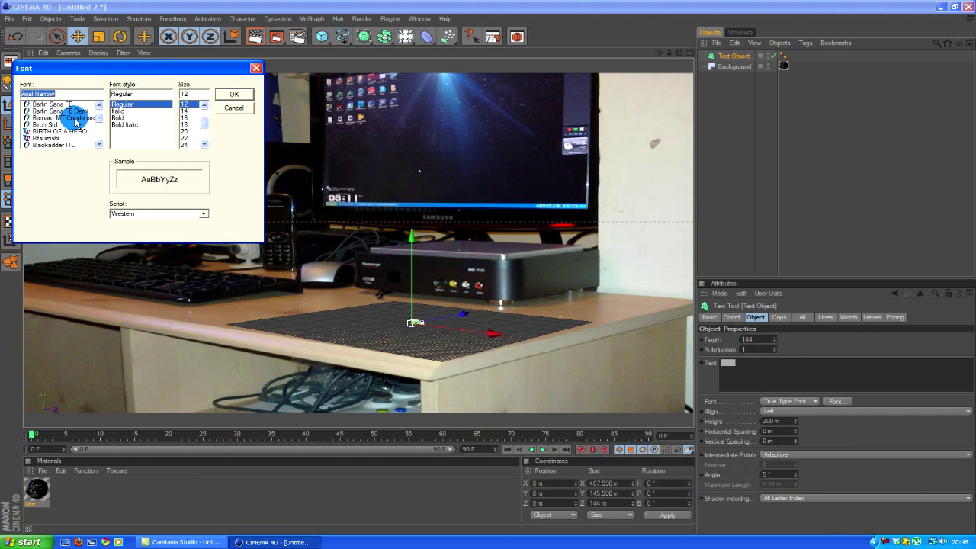
pyautogui.click(74, 120)
pyautogui.press('Down')
pyautogui.press('Down')
pyautogui.press('Down')
pyautogui.press('Down')
pyautogui.press('Down')
pyautogui.press('Down')
pyautogui.press('Down')
pyautogui.press('Down')
pyautogui.press('Down')
pyautogui.press('Down')
pyautogui.press('Down')
pyautogui.press('Down')
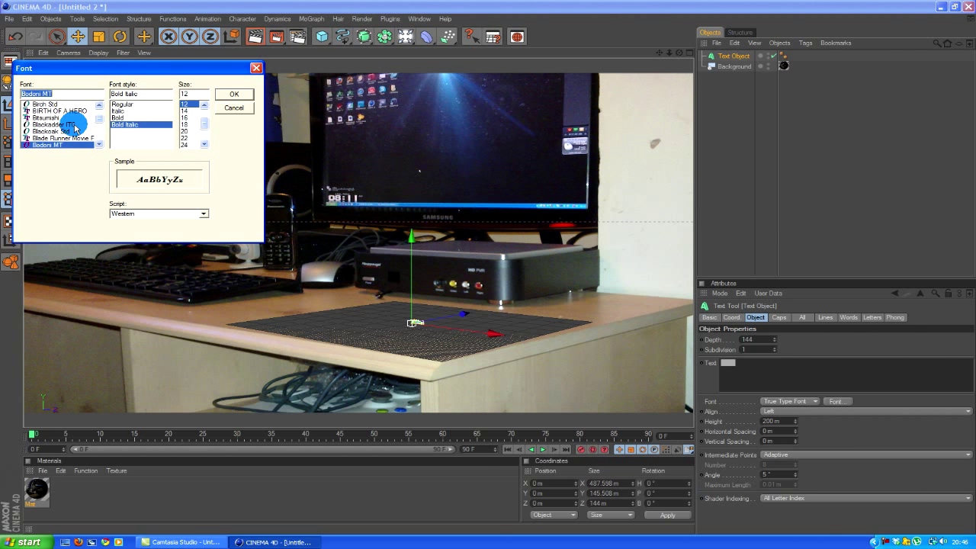
pyautogui.press('Down')
pyautogui.press('Down')
pyautogui.press('Down')
pyautogui.press('Down')
pyautogui.press('Down')
pyautogui.press('Down')
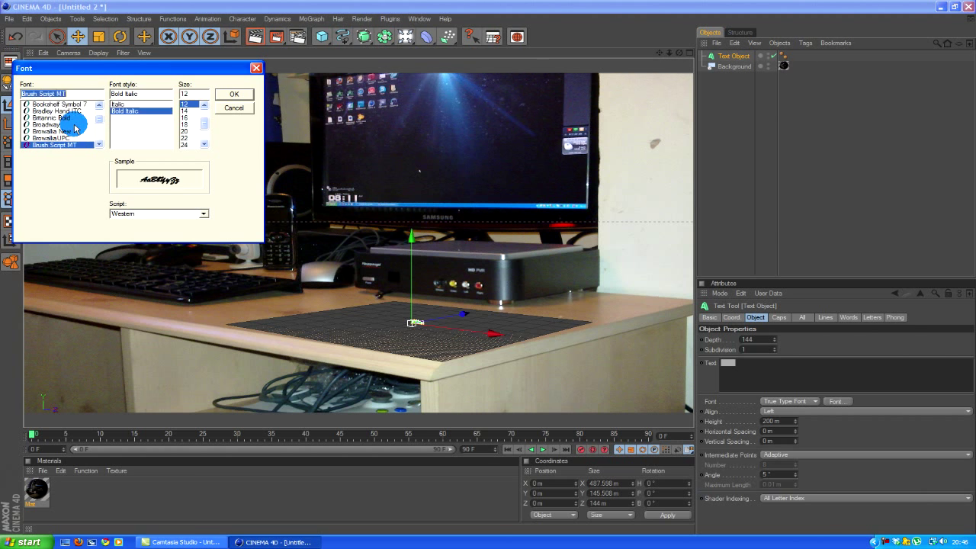
pyautogui.press('Up')
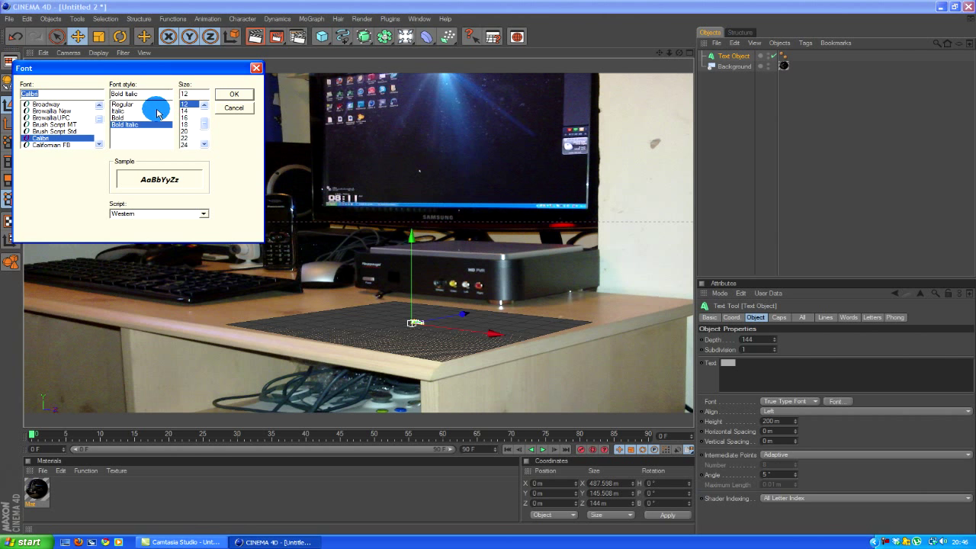
pyautogui.click(158, 116)
pyautogui.click(236, 97)
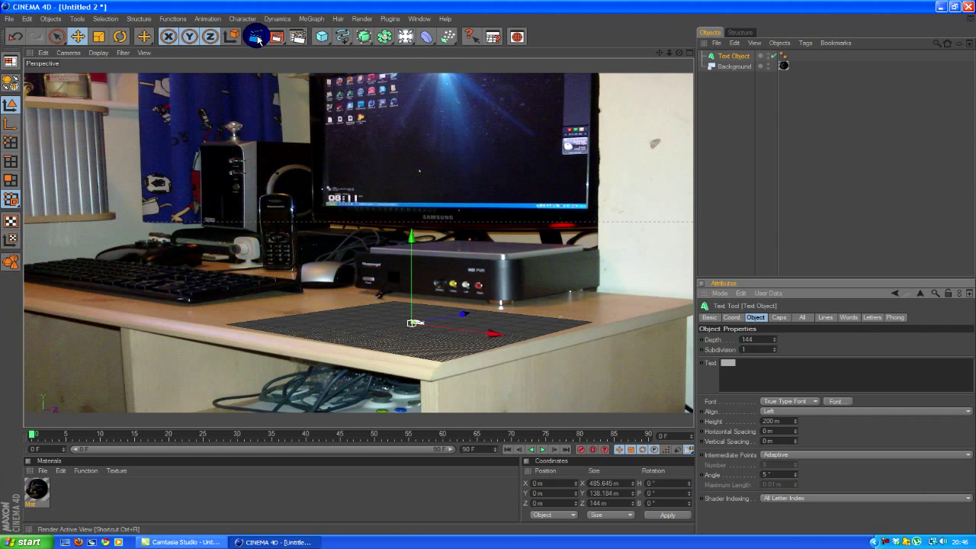
# Step: Enlarge the Elliott text to about 2211 m height, move it left, and raise its depth to 381
pyautogui.click(844, 357)
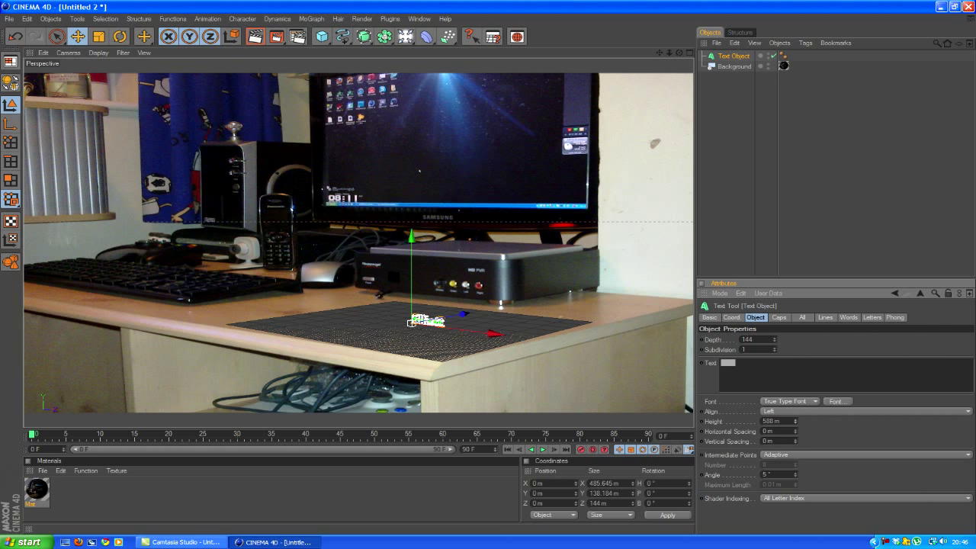
pyautogui.moveTo(795, 421); pyautogui.dragTo(795, 367)
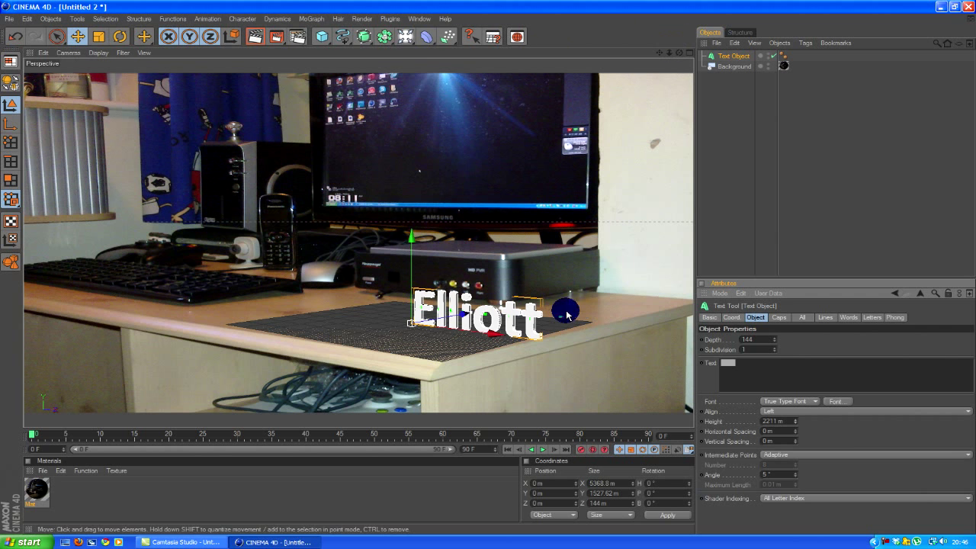
pyautogui.moveTo(565, 313); pyautogui.dragTo(542, 329)
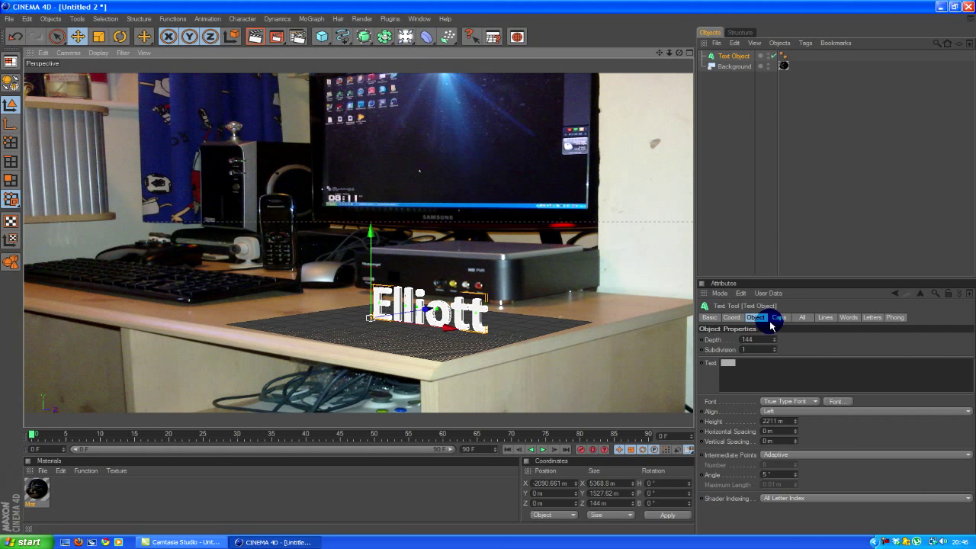
pyautogui.moveTo(775, 343); pyautogui.dragTo(775, 328)
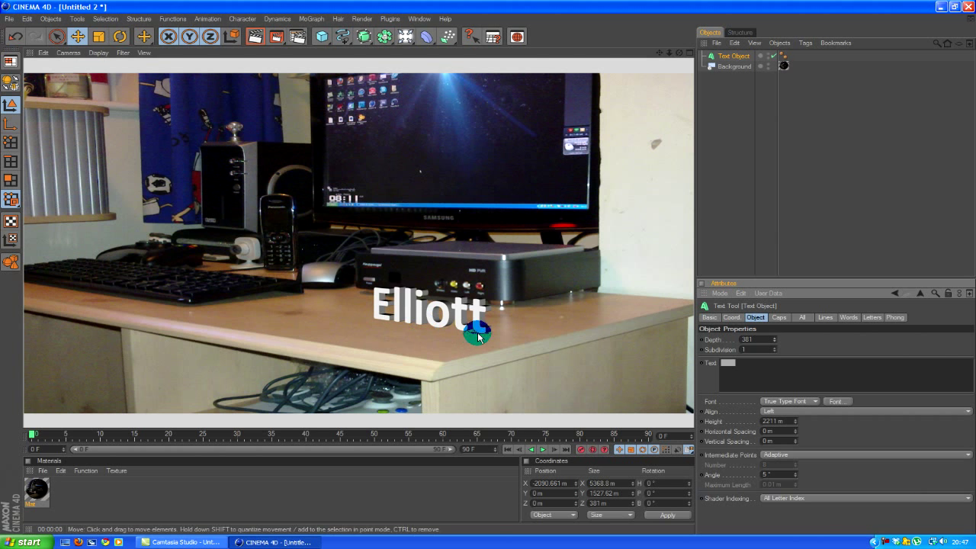
# Step: Create Mat.1 and set its colour to blue (0, 165, 255)
pyautogui.doubleClick(54, 494)
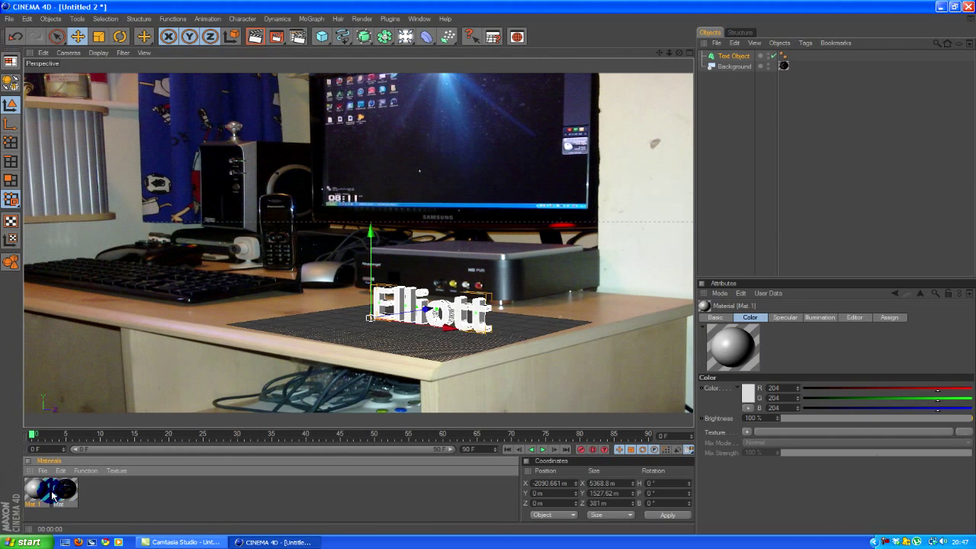
pyautogui.doubleClick(38, 494)
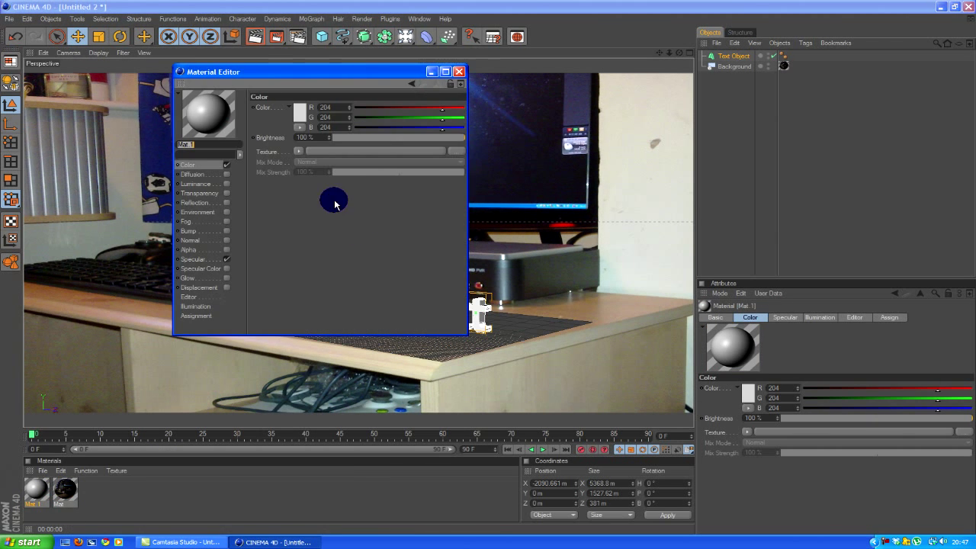
pyautogui.click(305, 112)
pyautogui.click(305, 82)
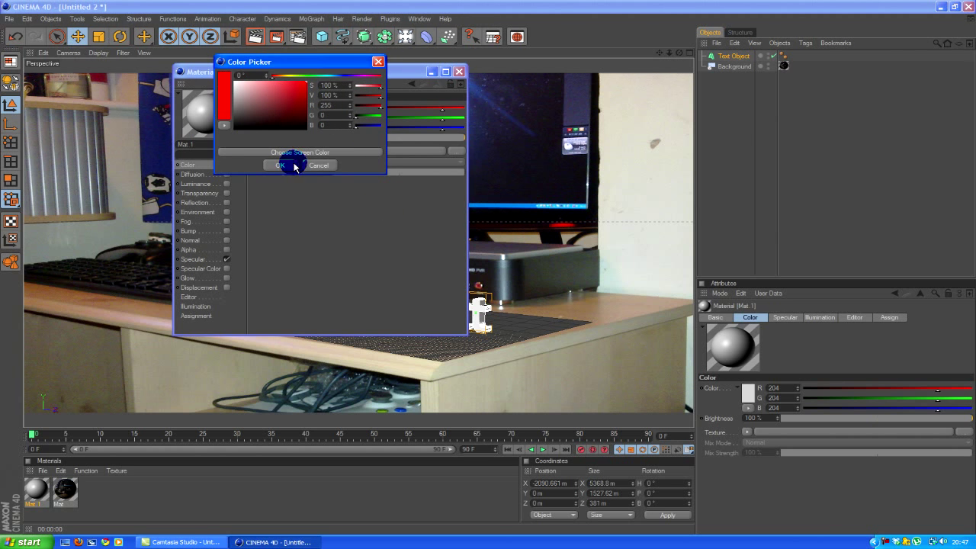
pyautogui.moveTo(327, 77); pyautogui.dragTo(334, 77)
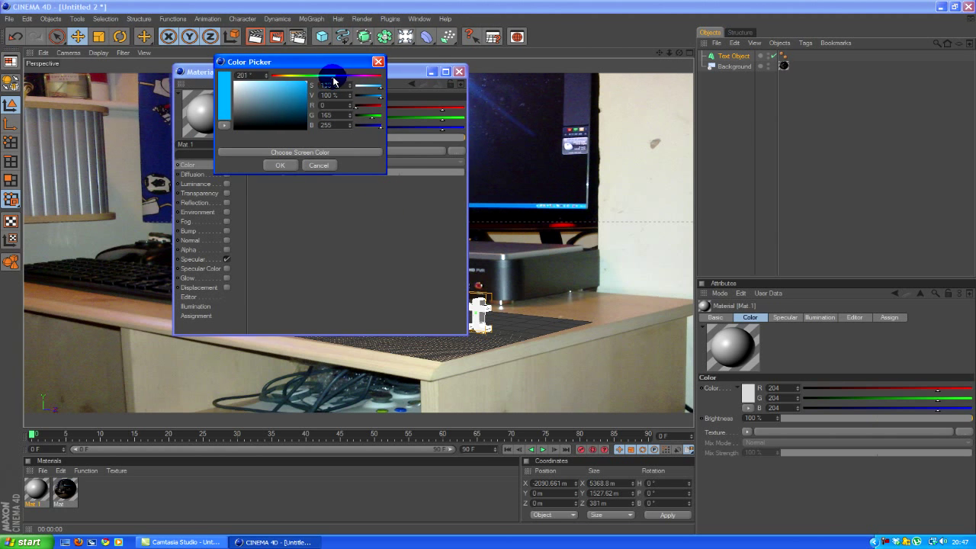
pyautogui.click(279, 165)
# Step: Enable Fresnel reflection on Mat.1 with 27% mix strength and 16% brightness
pyautogui.click(196, 192)
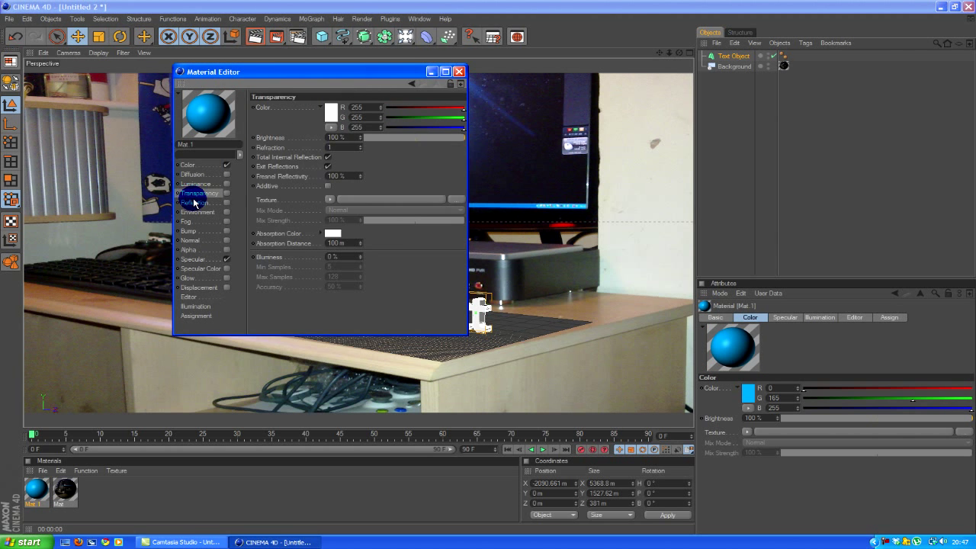
pyautogui.click(222, 203)
pyautogui.click(301, 161)
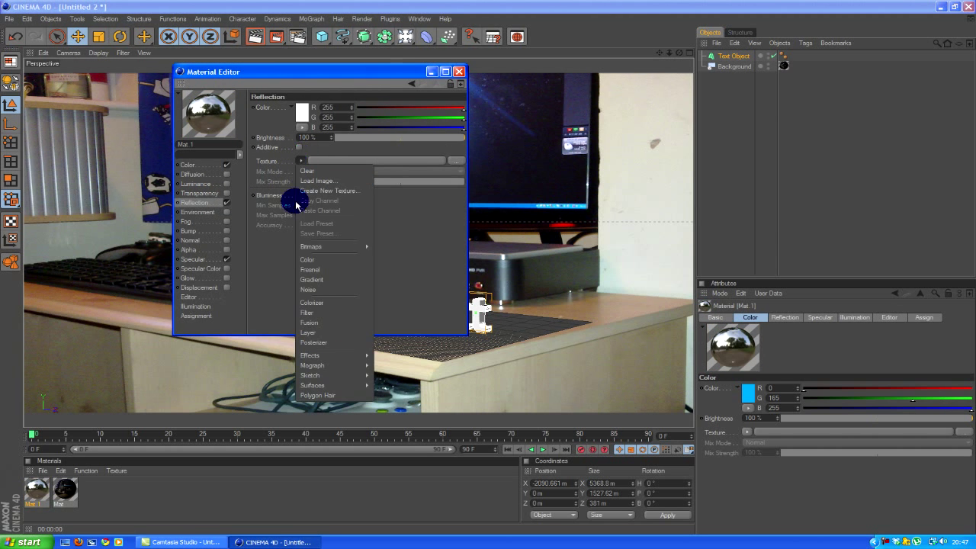
pyautogui.click(304, 270)
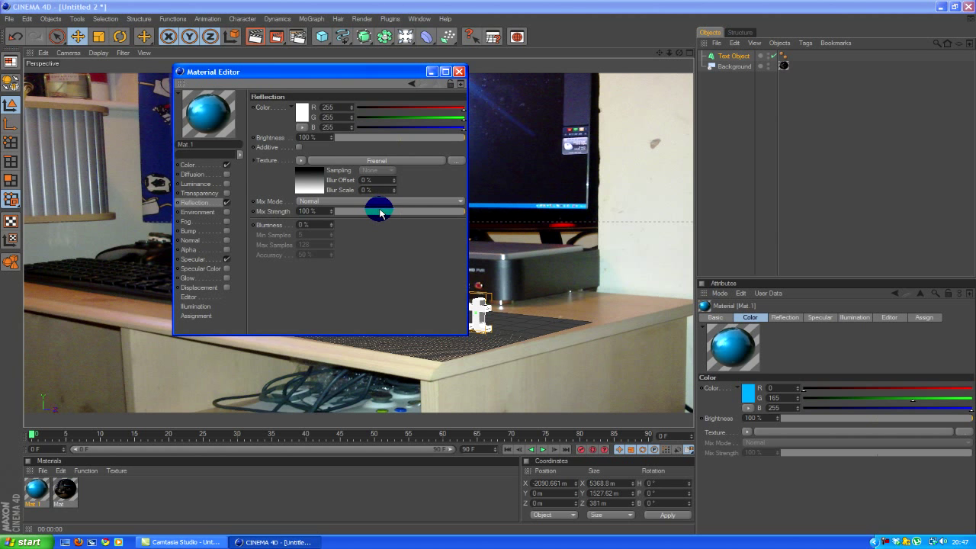
pyautogui.moveTo(381, 214); pyautogui.dragTo(369, 211)
pyautogui.moveTo(370, 136); pyautogui.dragTo(356, 136)
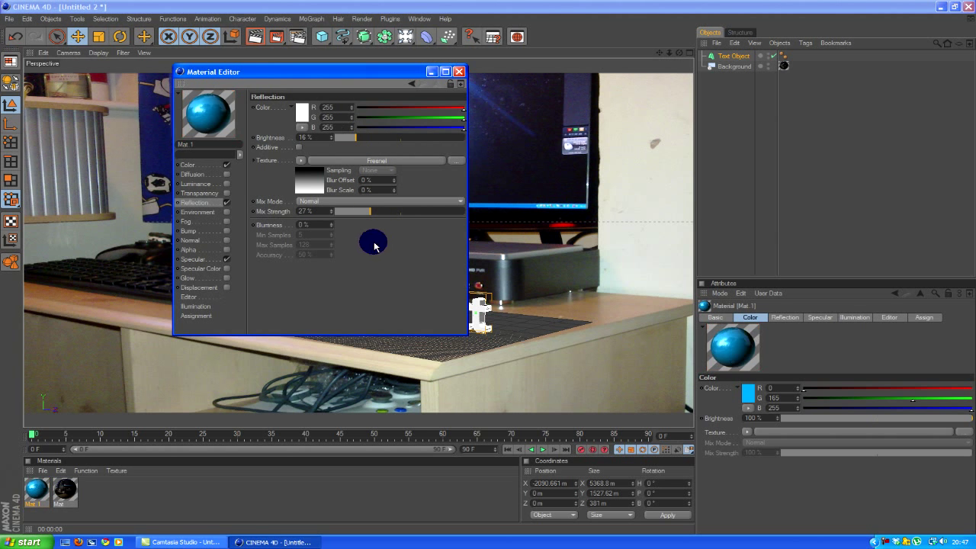
pyautogui.click(459, 72)
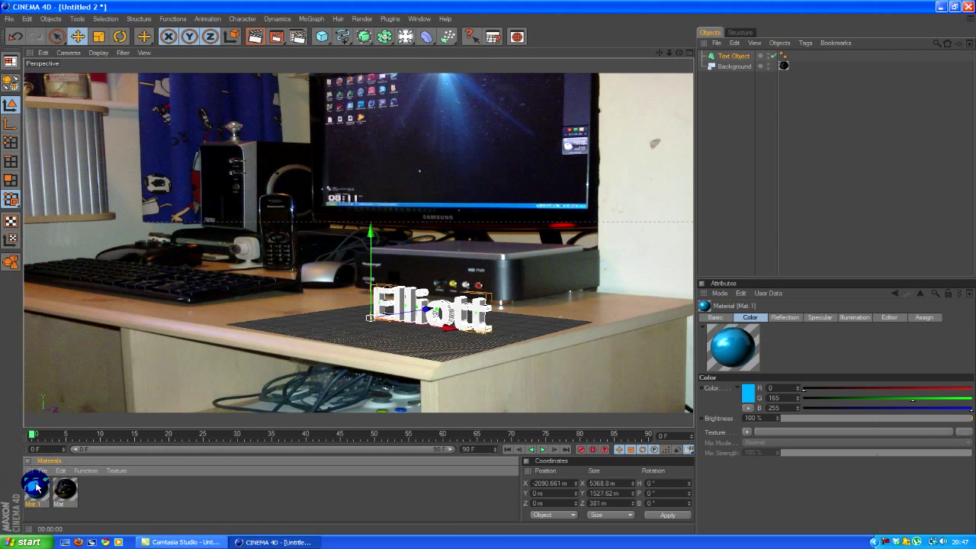
# Step: Drop Mat.1 onto the Elliott text and render the active view to check the blue lettering
pyautogui.moveTo(418, 302); pyautogui.dragTo(419, 303)
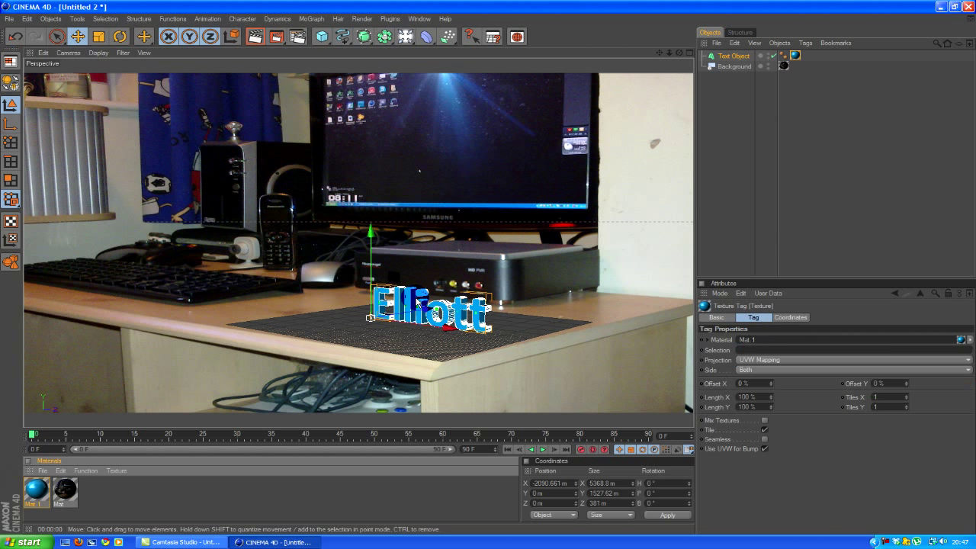
pyautogui.click(256, 35)
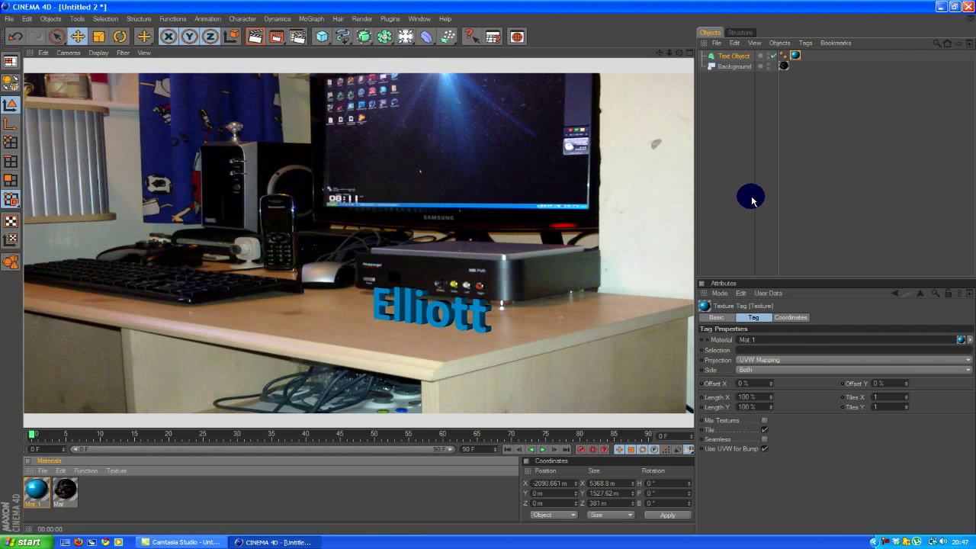
# Step: Add a Plane under the Elliott text and stretch it to about 10,561 × 10,023 m
pyautogui.click(322, 38)
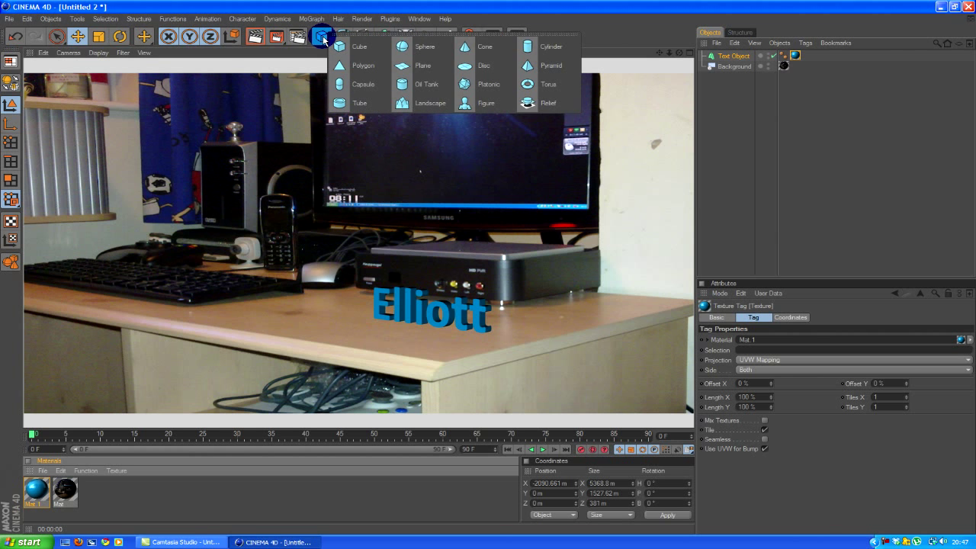
pyautogui.click(405, 65)
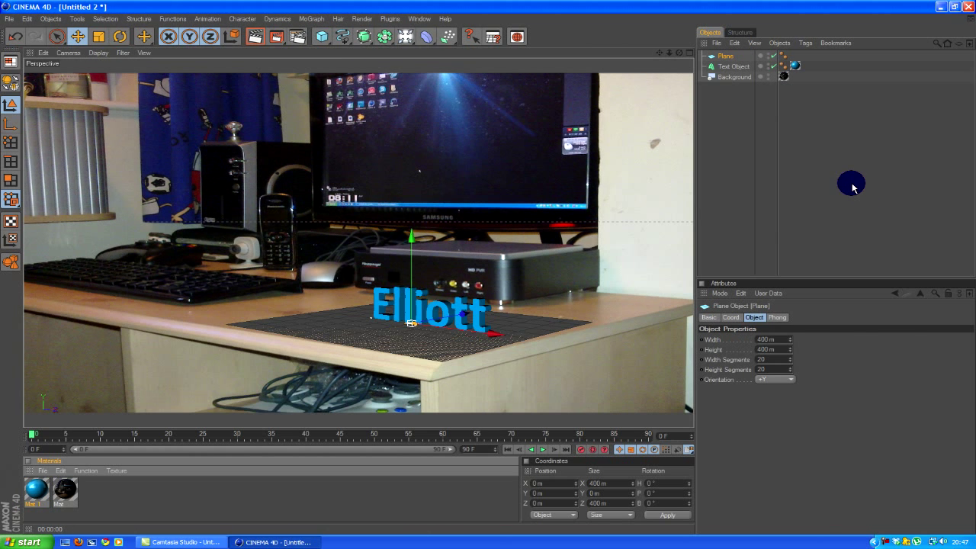
pyautogui.moveTo(429, 326); pyautogui.dragTo(411, 323)
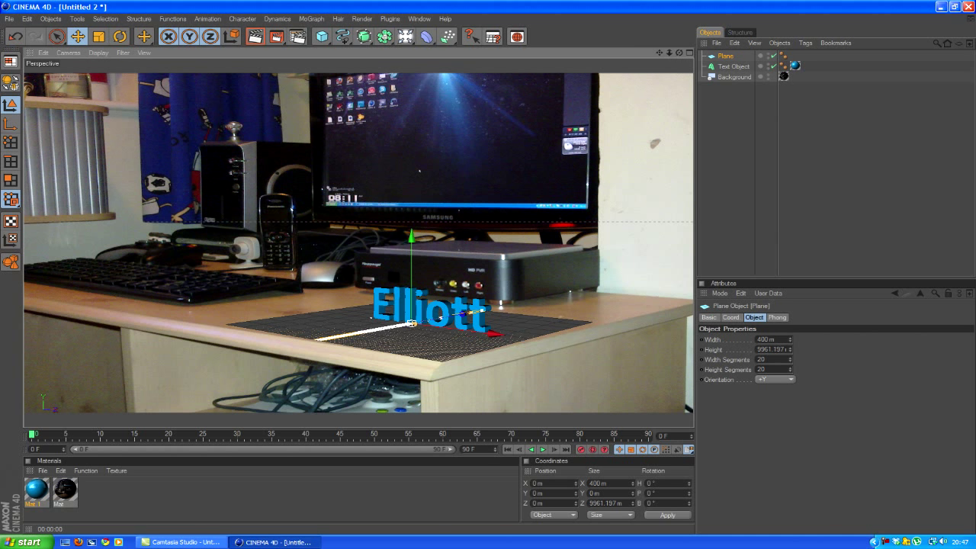
pyautogui.moveTo(406, 316); pyautogui.dragTo(415, 328)
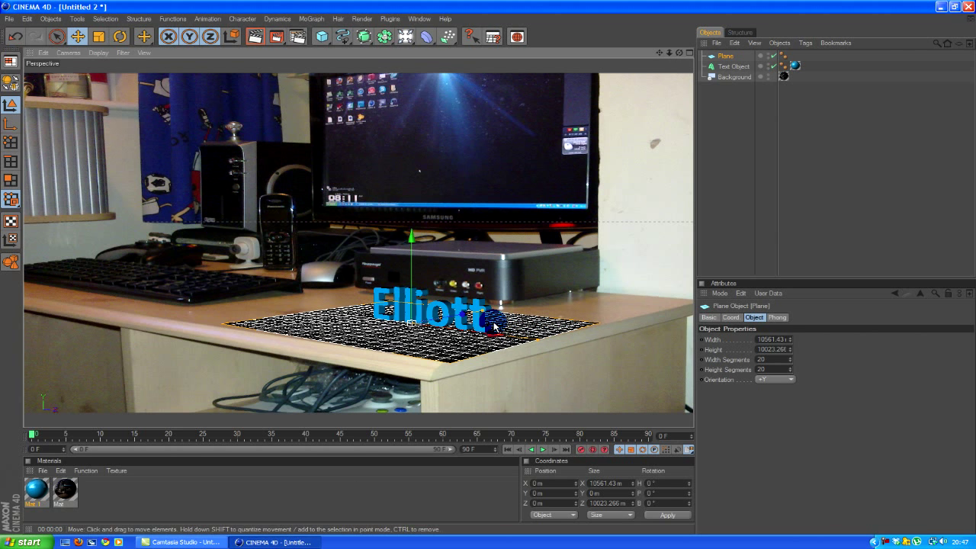
# Step: Add a light raised high above the desk, casting Shadow Maps (Soft) shadows
pyautogui.click(406, 36)
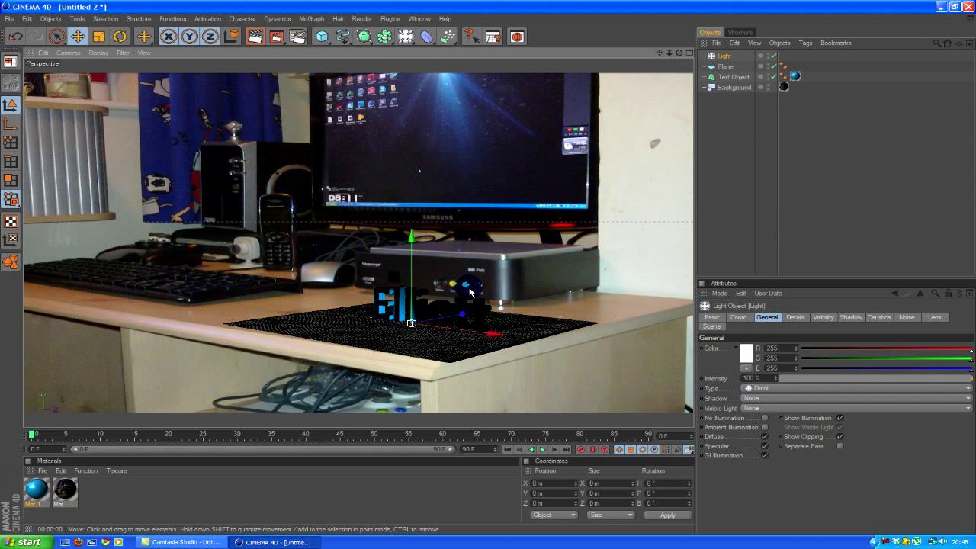
pyautogui.moveTo(469, 290); pyautogui.dragTo(470, 201)
pyautogui.moveTo(164, 154); pyautogui.dragTo(165, 68)
pyautogui.moveTo(163, 180); pyautogui.dragTo(163, 183)
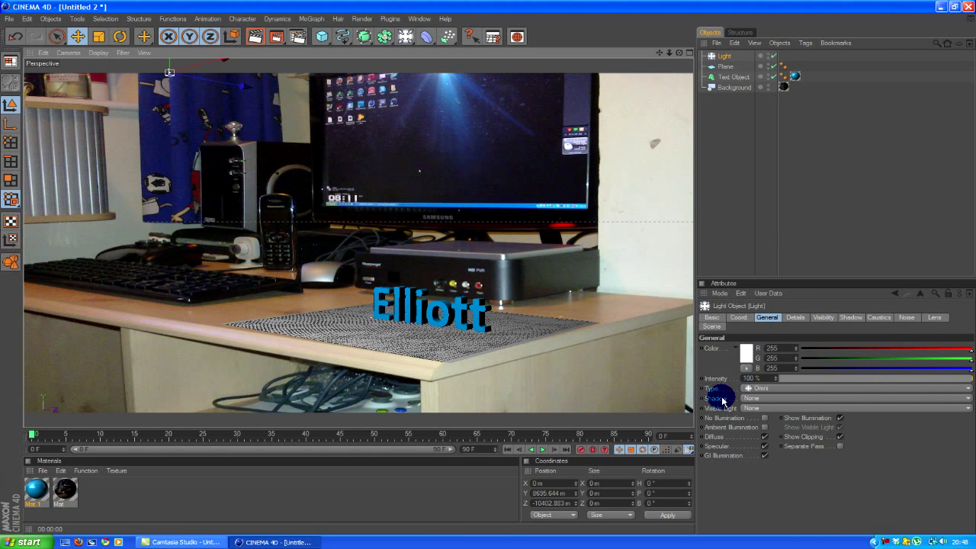
pyautogui.click(752, 398)
pyautogui.click(769, 420)
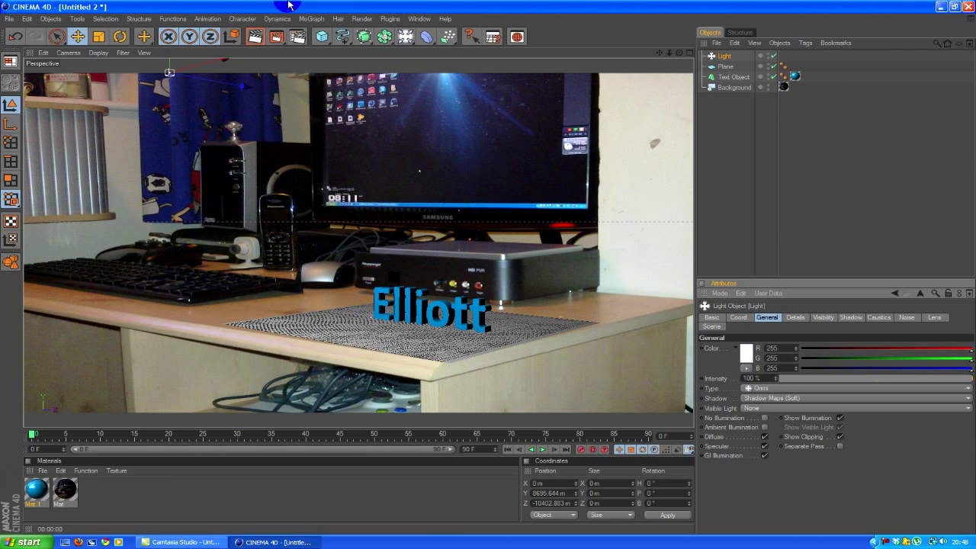
# Step: Render the view, then apply the second material to the Plane
pyautogui.click(256, 36)
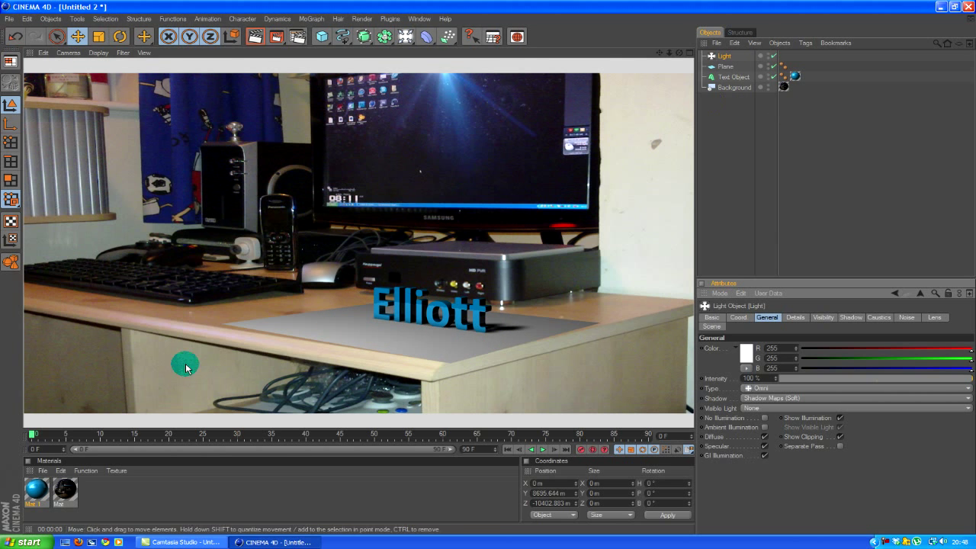
pyautogui.moveTo(65, 489); pyautogui.dragTo(635, 140)
pyautogui.moveTo(687, 98); pyautogui.dragTo(728, 69)
# Step: Set the Plane's texture tag projection to Frontal
pyautogui.click(728, 69)
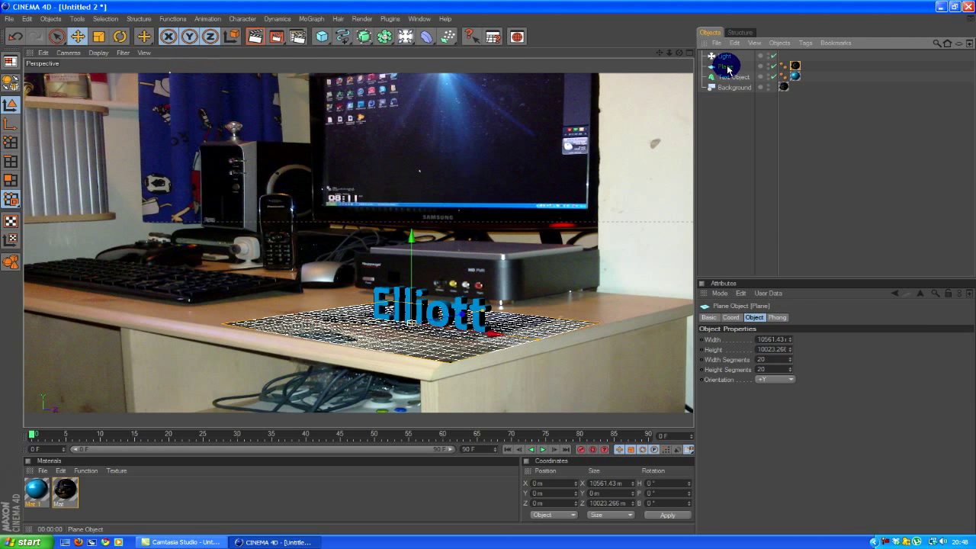
pyautogui.click(802, 67)
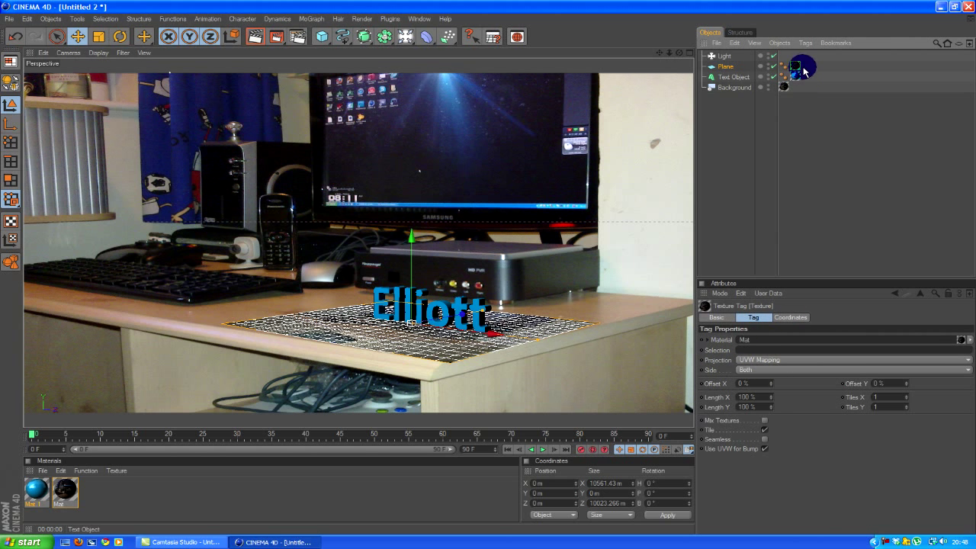
pyautogui.click(753, 365)
pyautogui.click(748, 401)
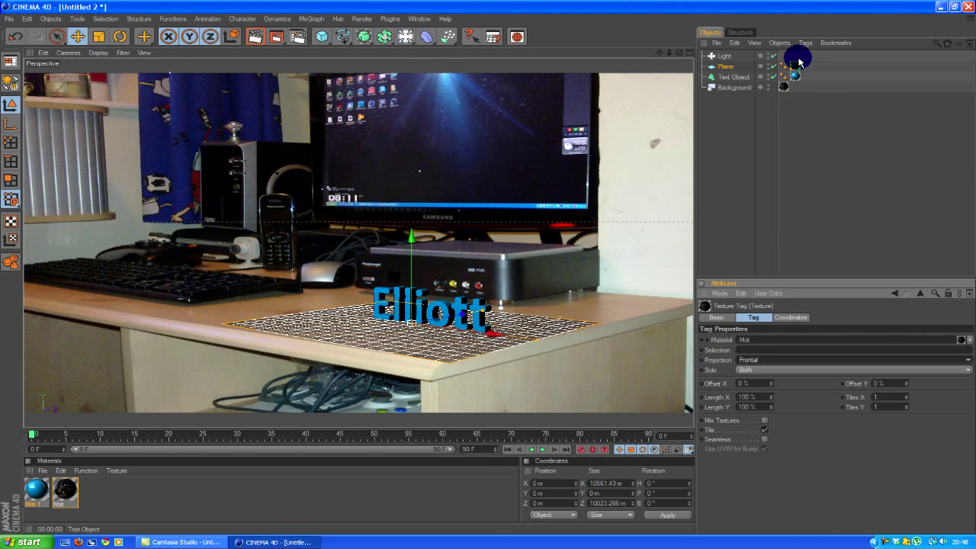
# Step: Add a Compositing tag to the Plane with Compositing Background enabled, and render to check the shadow
pyautogui.rightClick(718, 69)
pyautogui.moveTo(732, 75)
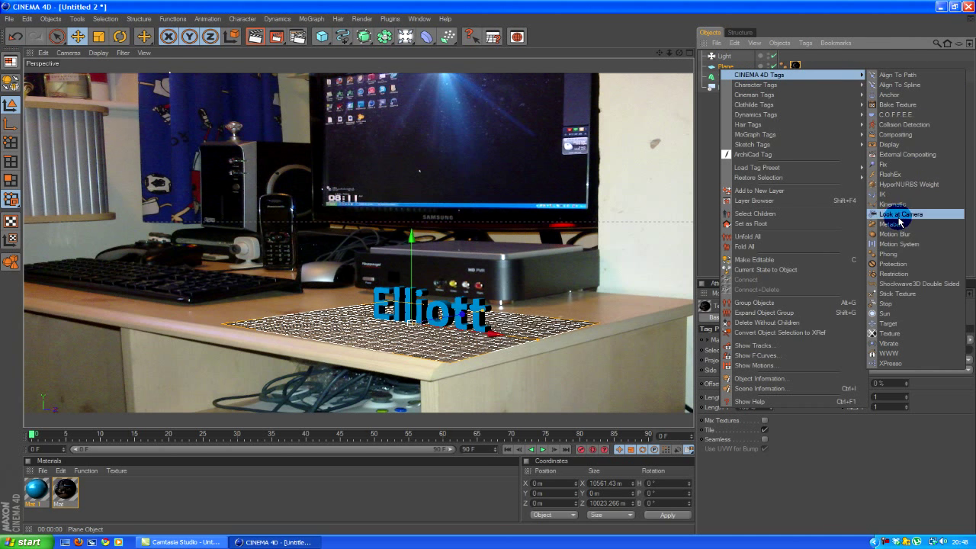
pyautogui.click(898, 135)
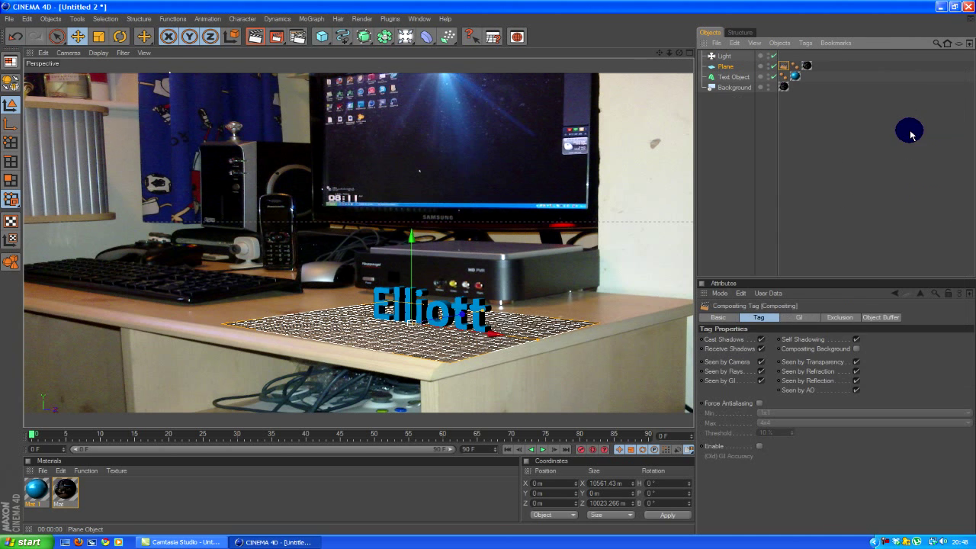
pyautogui.click(857, 339)
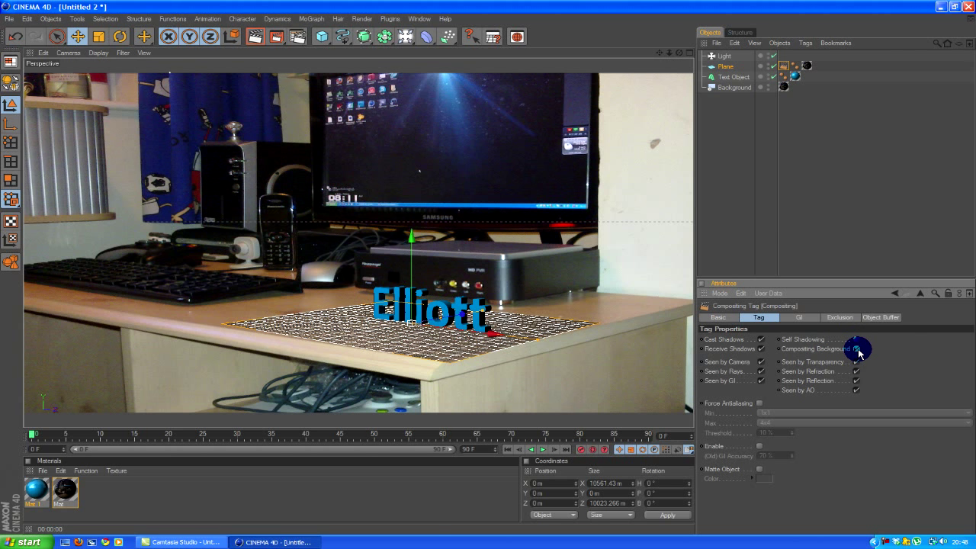
pyautogui.click(266, 35)
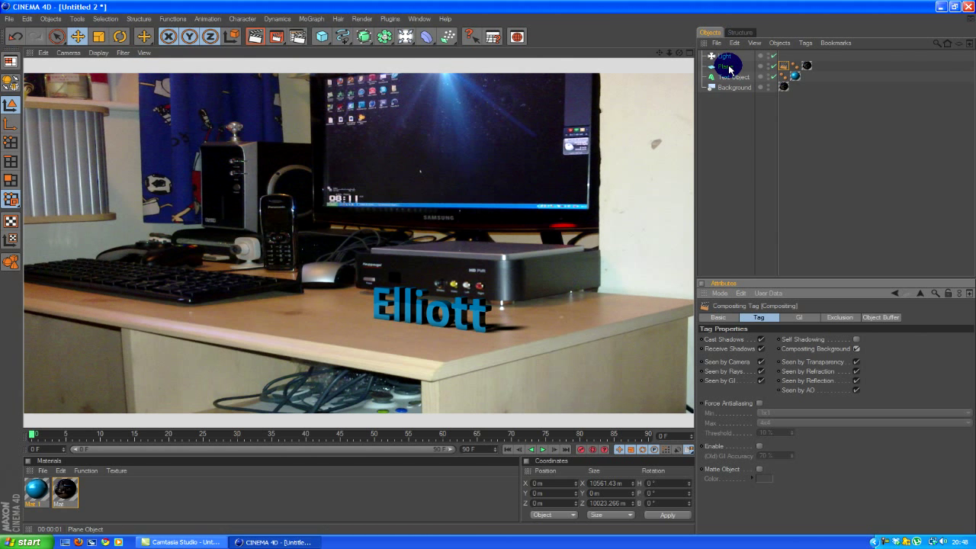
pyautogui.click(459, 304)
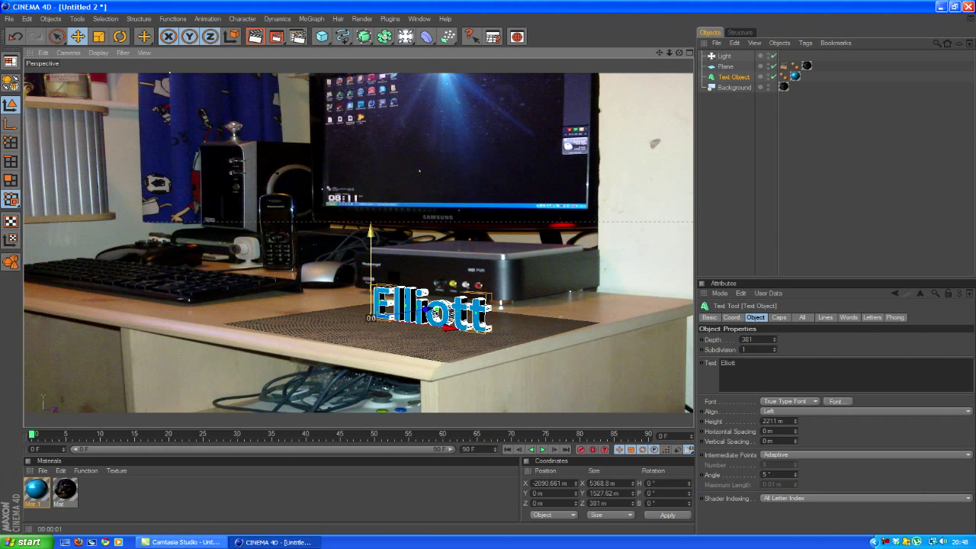
# Step: Lift the Elliott text slightly above the plane and preview the render
pyautogui.moveTo(370, 275); pyautogui.dragTo(370, 269)
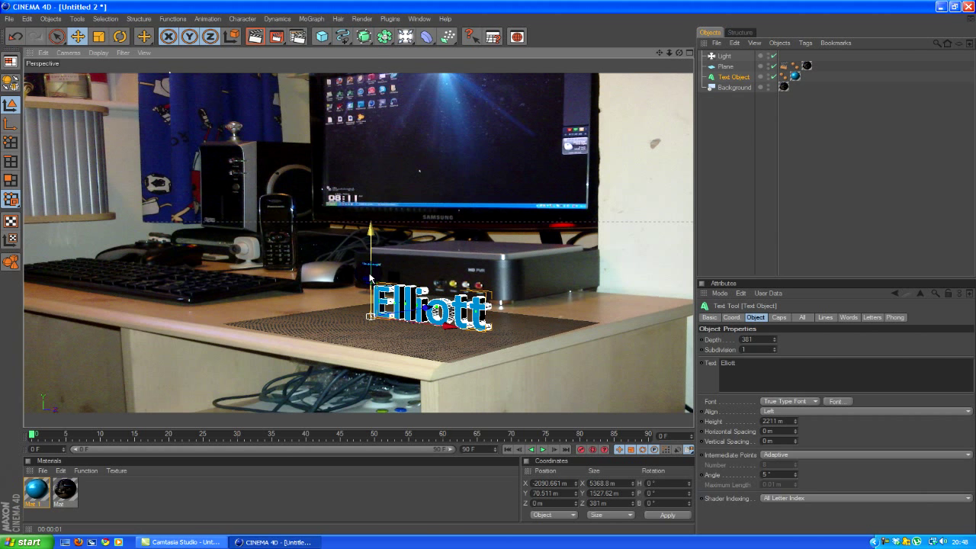
pyautogui.click(258, 37)
pyautogui.click(407, 303)
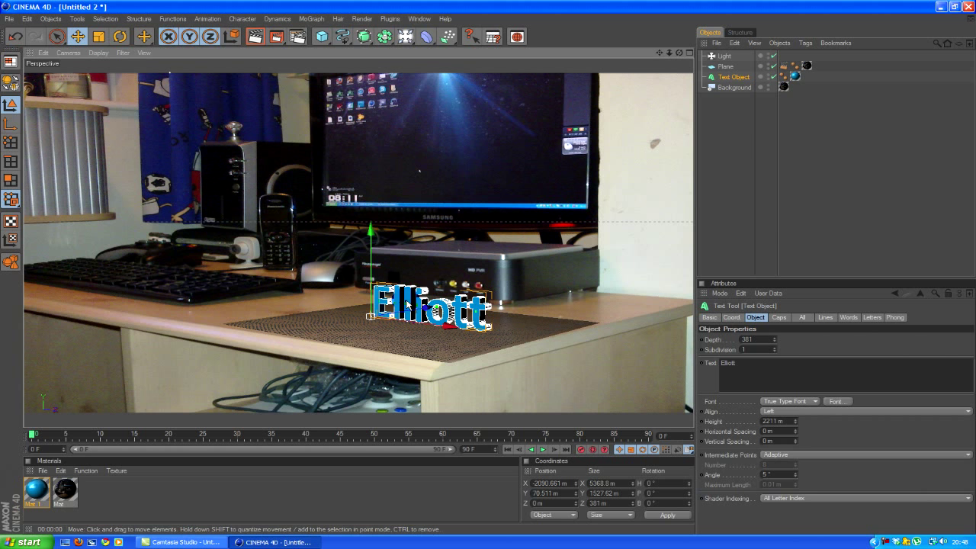
# Step: Move the text left and toward the camera (Z -2131.33 m), render, and compare against the desk photo
pyautogui.moveTo(416, 311); pyautogui.dragTo(381, 314)
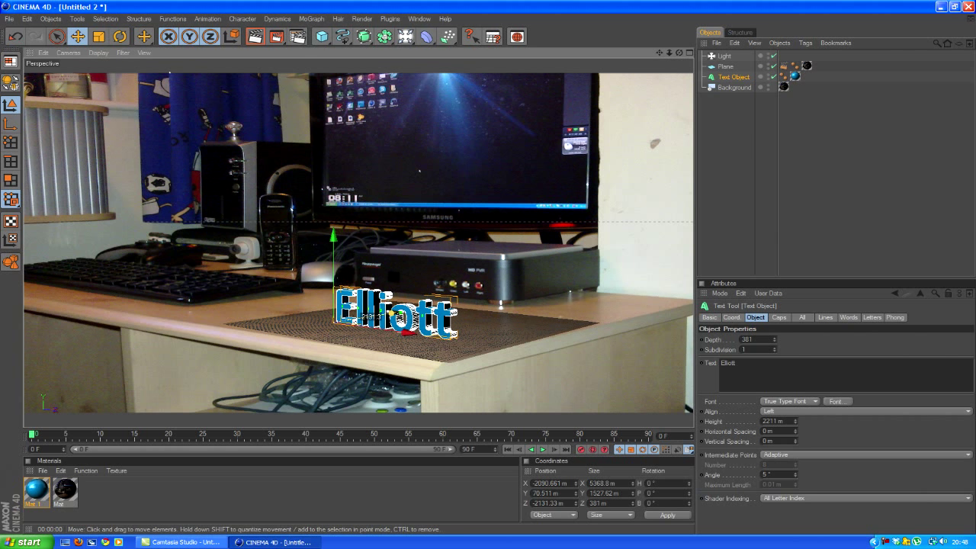
pyautogui.click(258, 37)
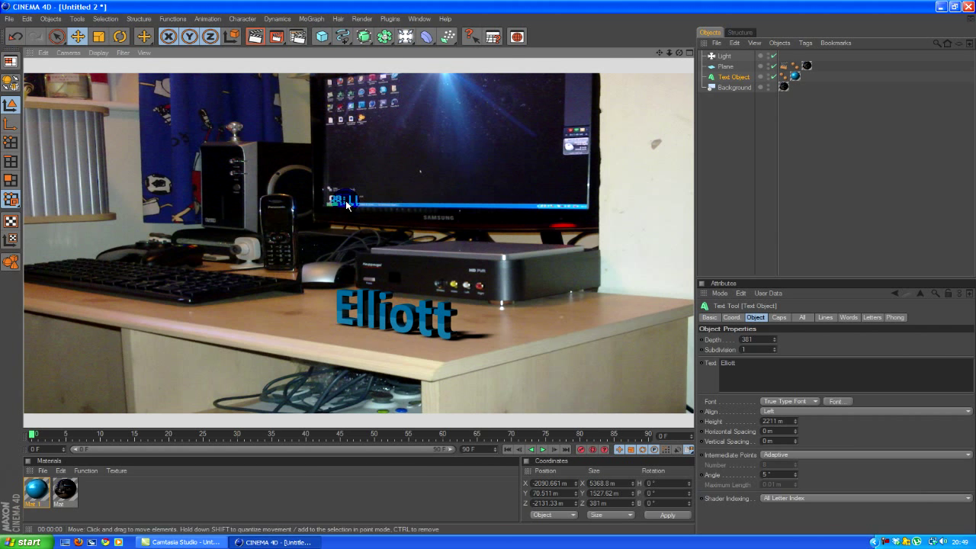
pyautogui.click(941, 6)
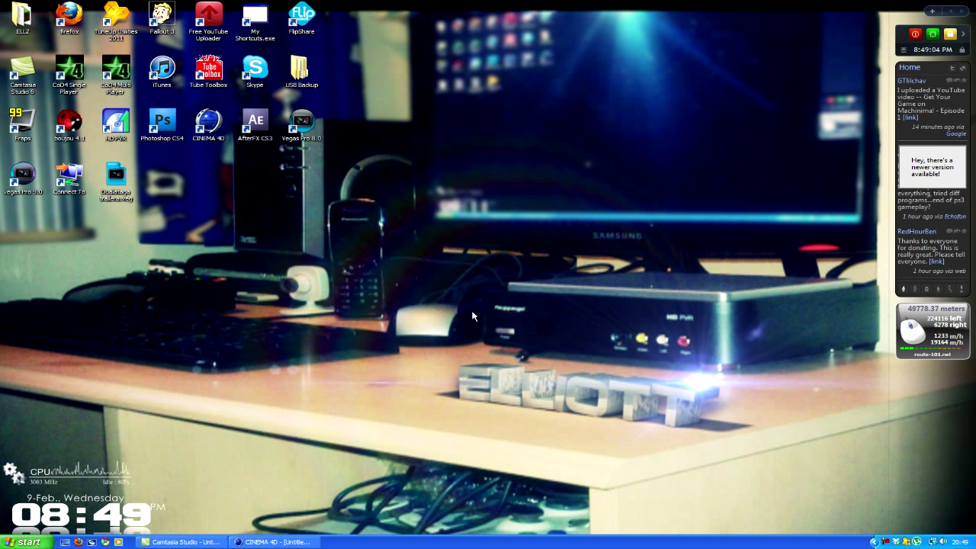
pyautogui.moveTo(448, 353); pyautogui.dragTo(671, 434)
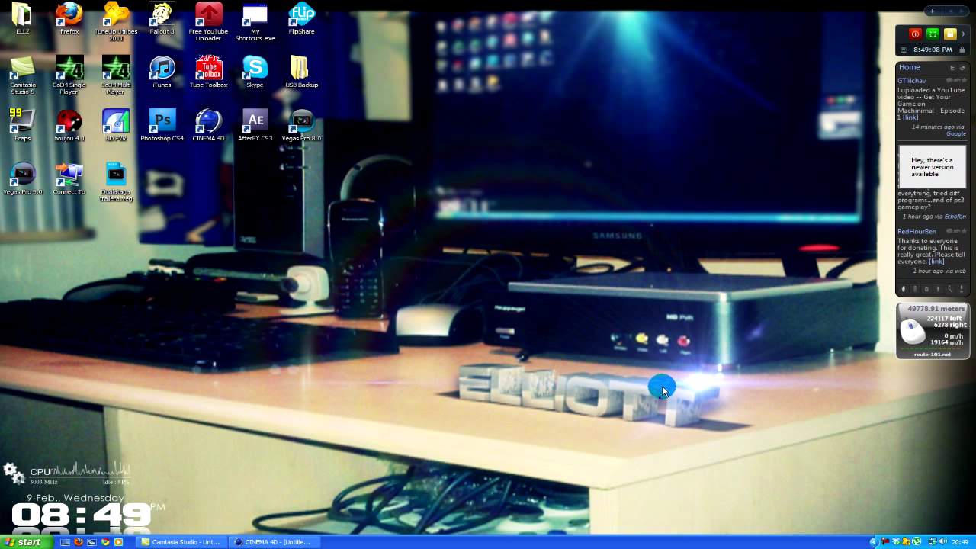
pyautogui.click(276, 542)
# Step: Add MoGraph Rigid Body tags to both the Text Object and the Plane
pyautogui.click(733, 79)
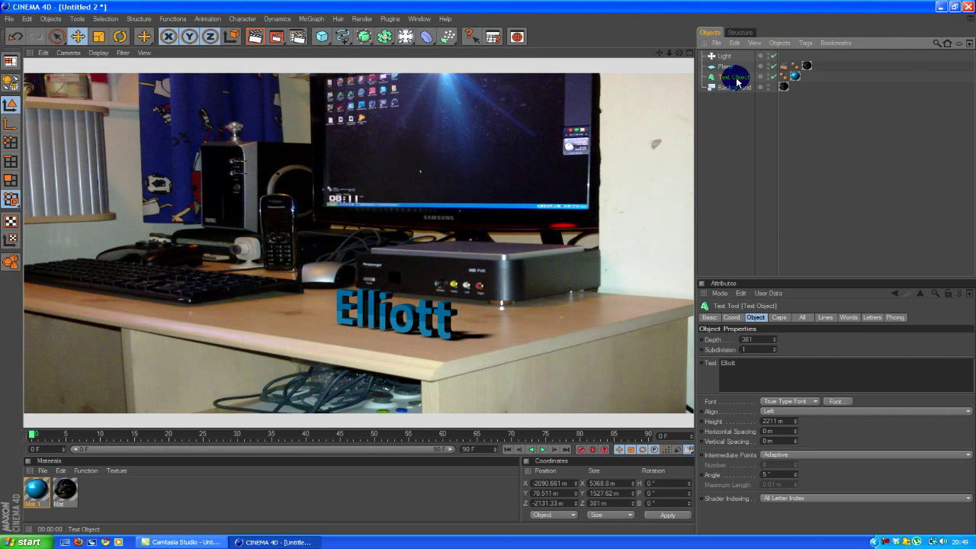
pyautogui.rightClick(736, 80)
pyautogui.moveTo(819, 146)
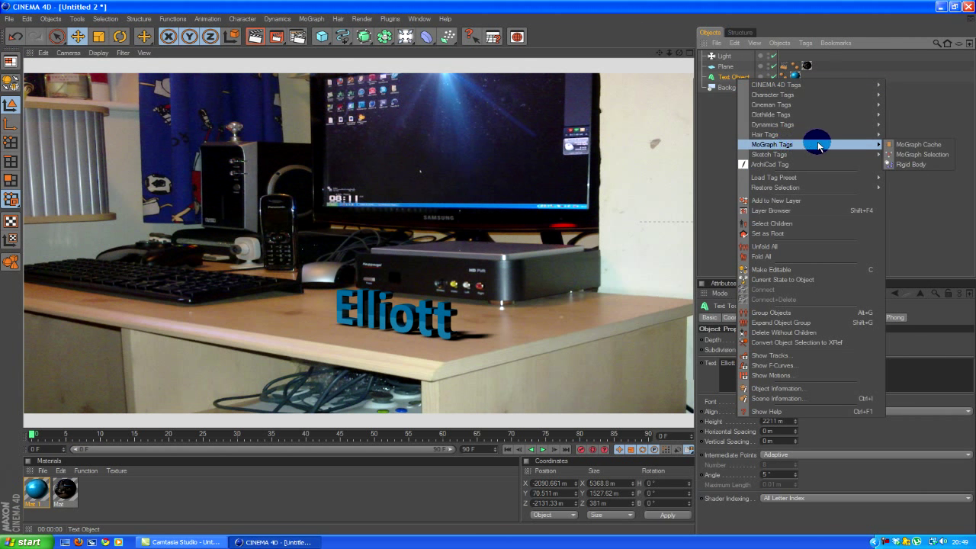
pyautogui.click(909, 163)
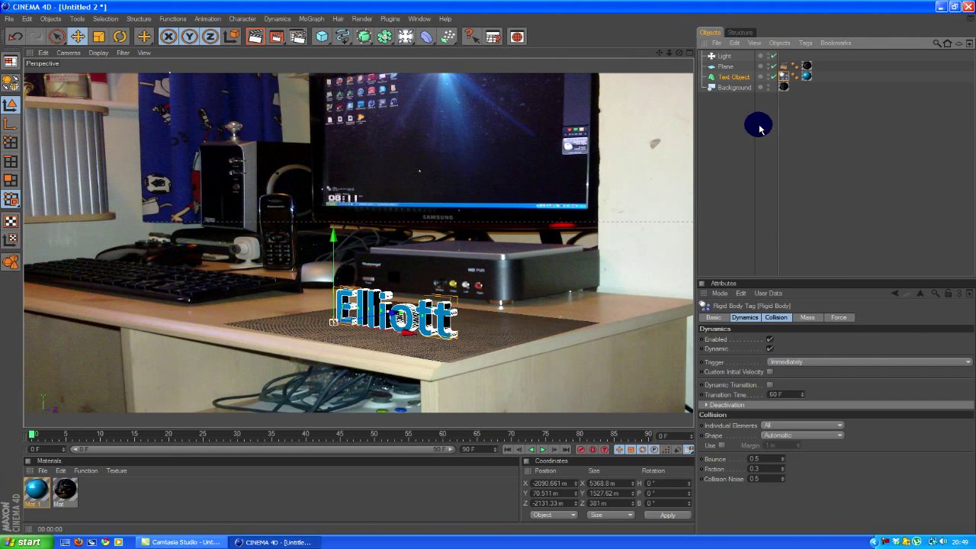
pyautogui.rightClick(726, 69)
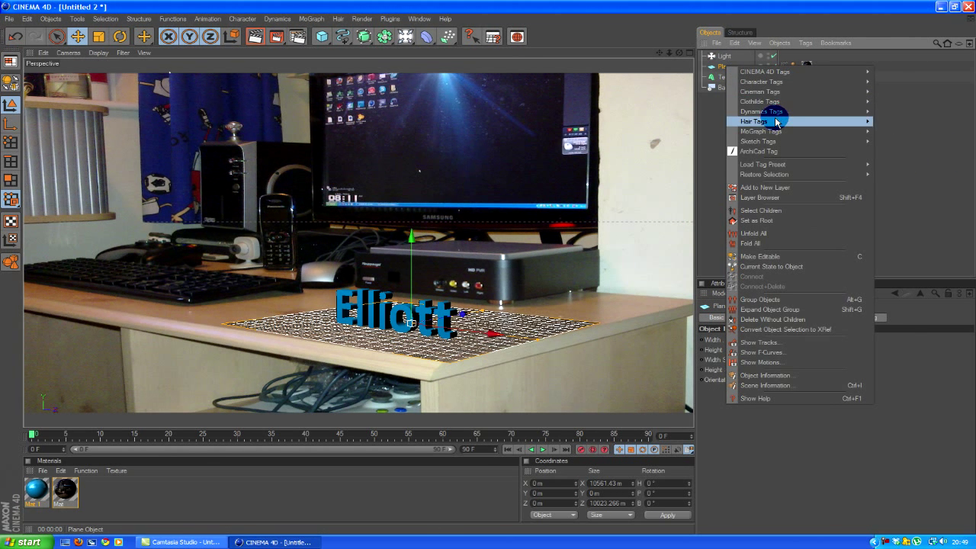
pyautogui.moveTo(796, 131)
pyautogui.click(900, 151)
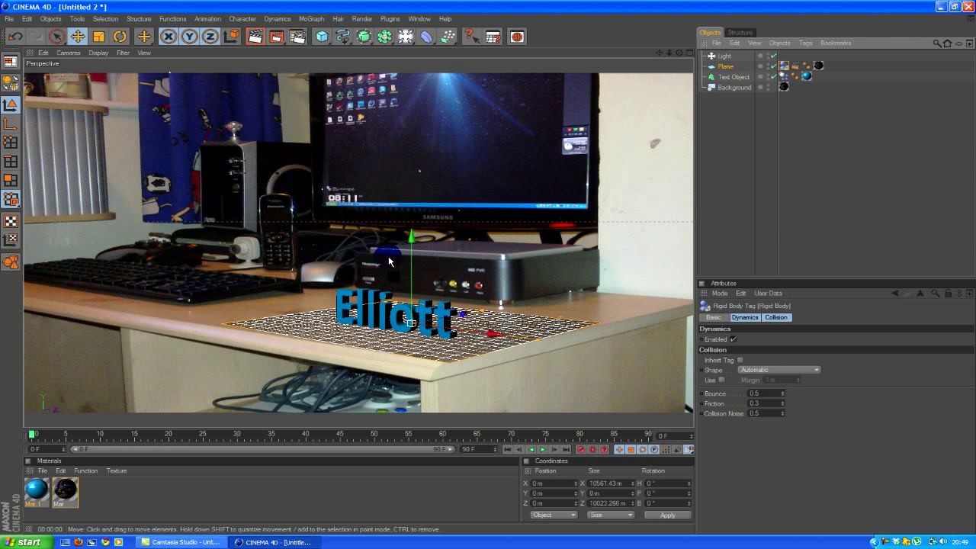
# Step: Raise the Elliott text to Y 1509.771 m and play the simulation so it falls
pyautogui.click(396, 319)
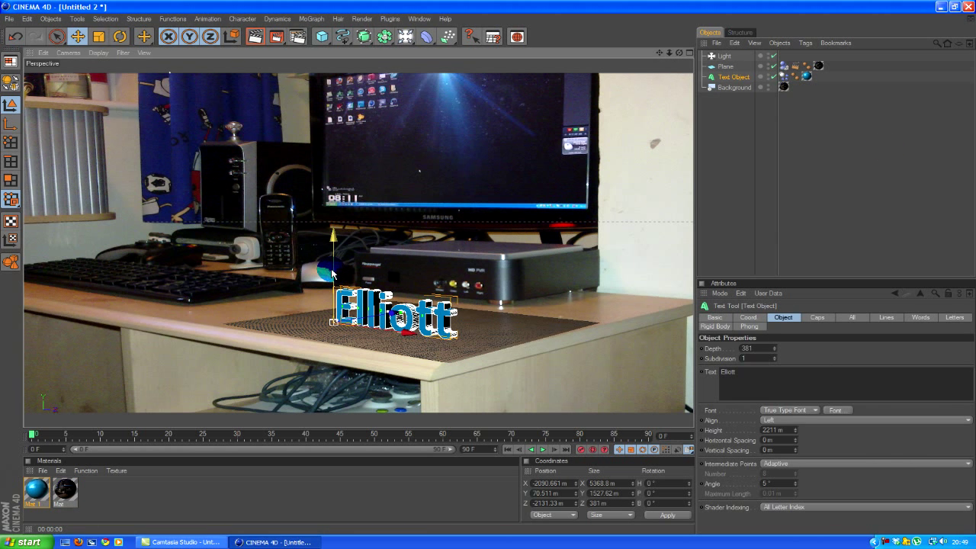
pyautogui.moveTo(333, 273); pyautogui.dragTo(333, 237)
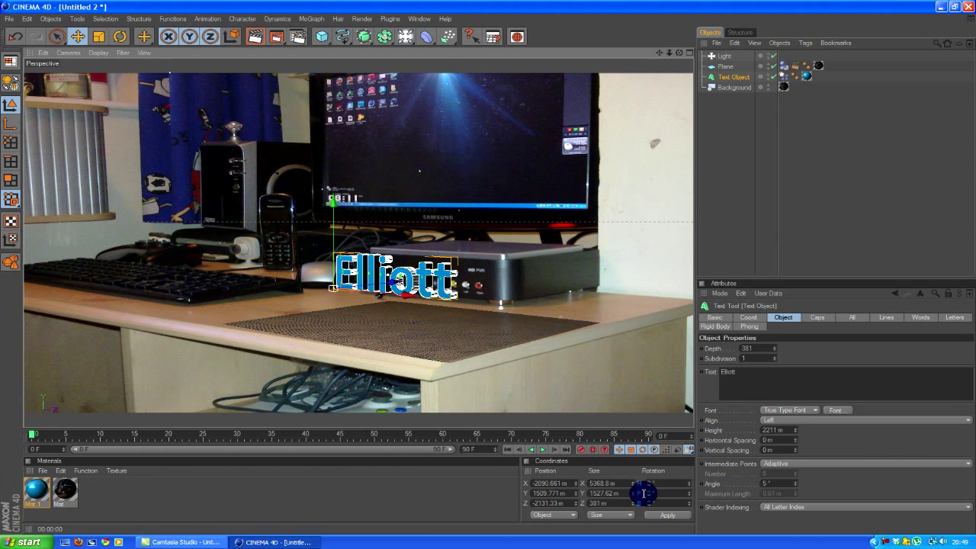
pyautogui.click(543, 450)
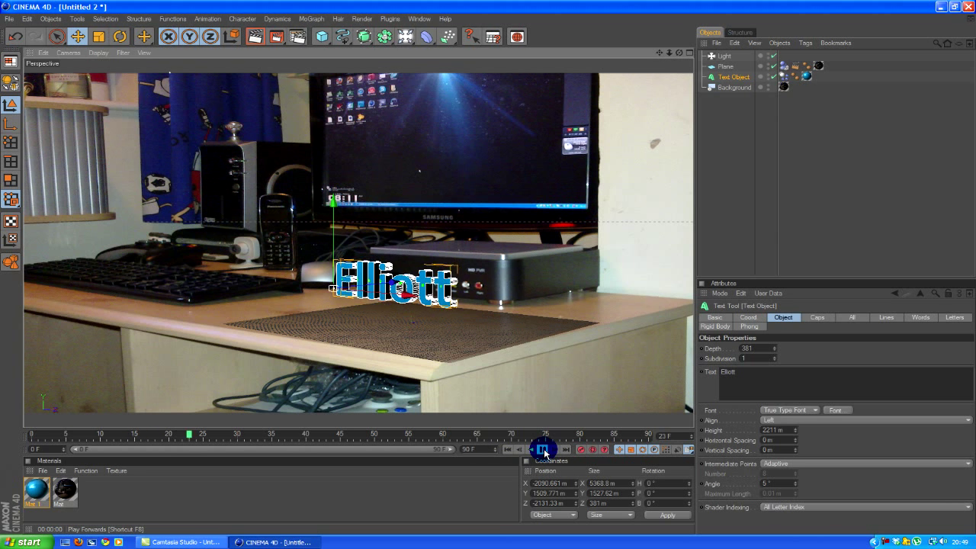
# Step: Stop playback at frame 64 with the text landed on the mat, and render that frame
pyautogui.click(543, 450)
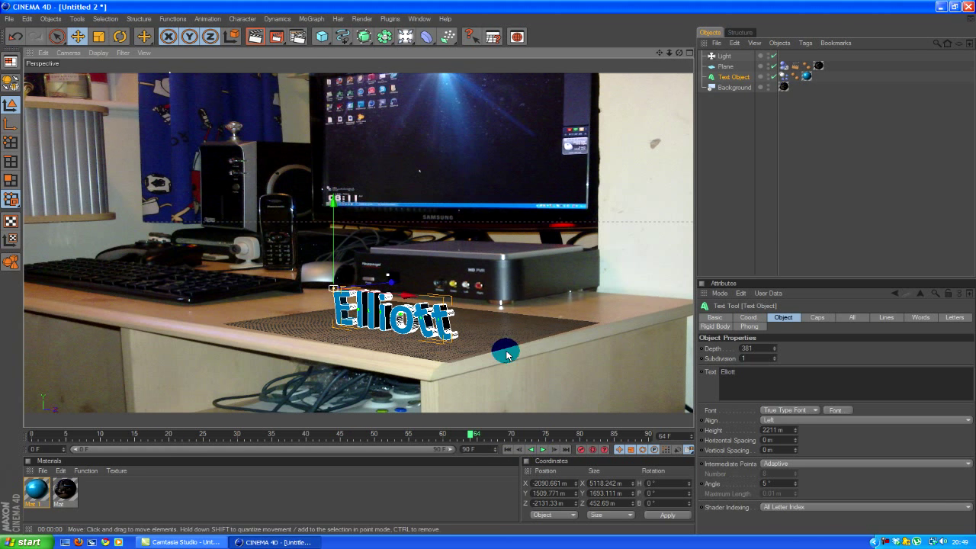
pyautogui.click(256, 36)
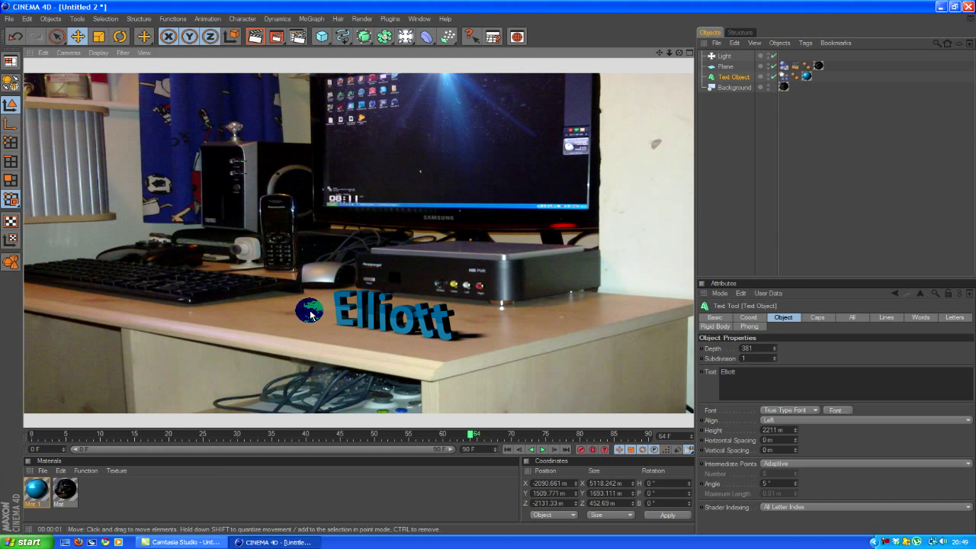
pyautogui.moveTo(310, 315); pyautogui.dragTo(418, 326)
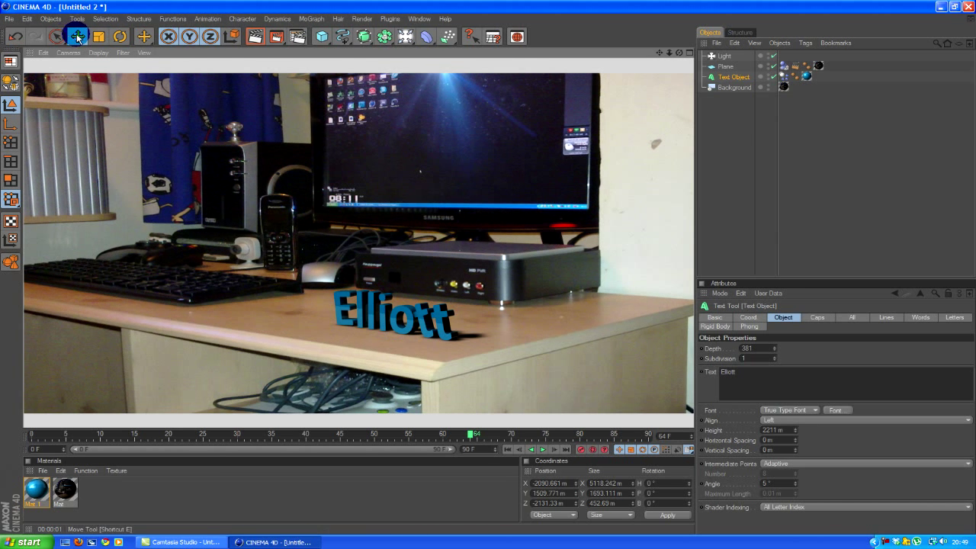
pyautogui.click(298, 36)
# Step: Save the render as 'text tutorial' in the Cinema 4D videos folder, then render to the Picture Viewer
pyautogui.click(114, 48)
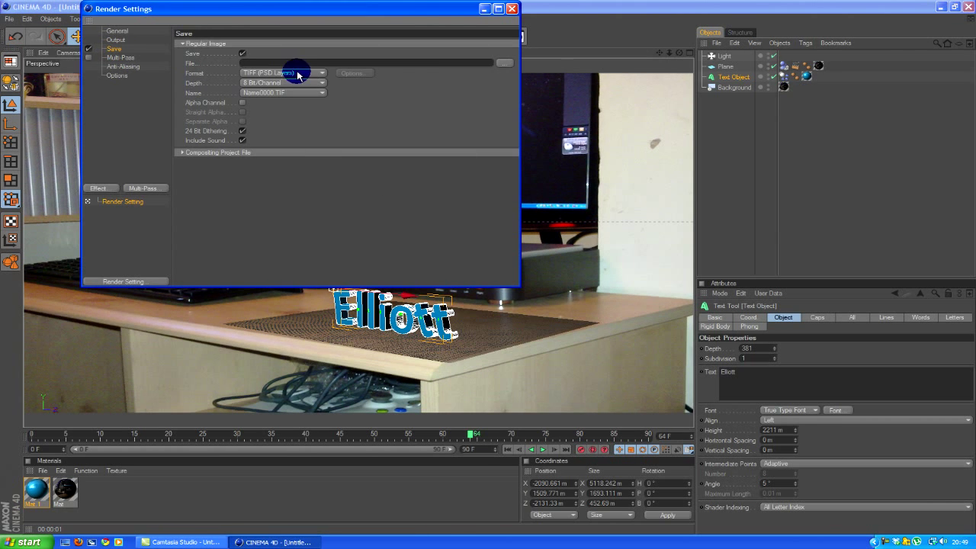
pyautogui.click(505, 61)
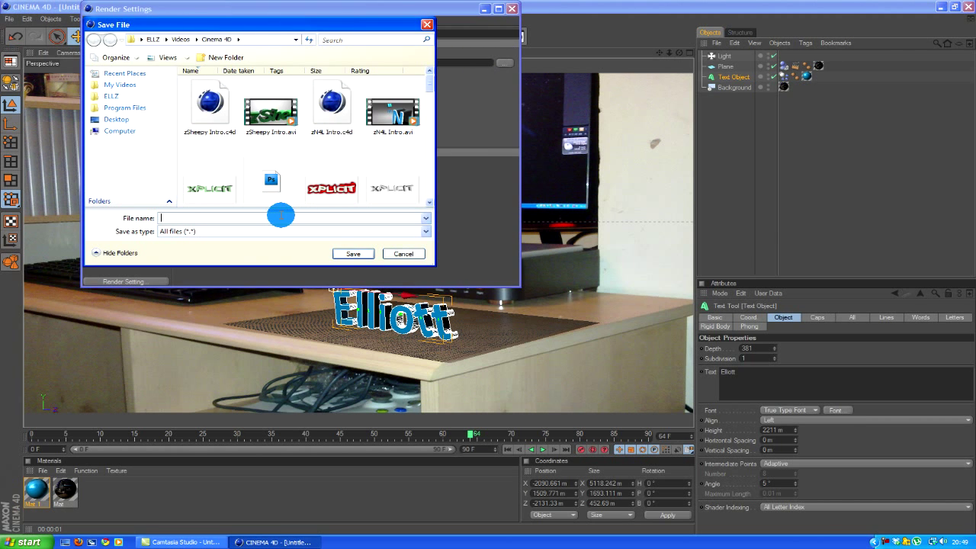
pyautogui.write('text tutorial')
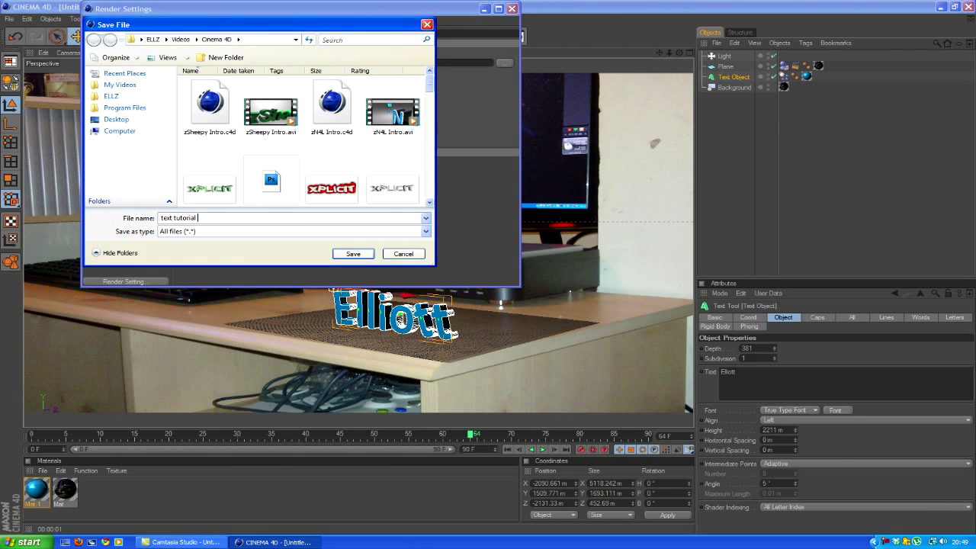
pyautogui.press('Return')
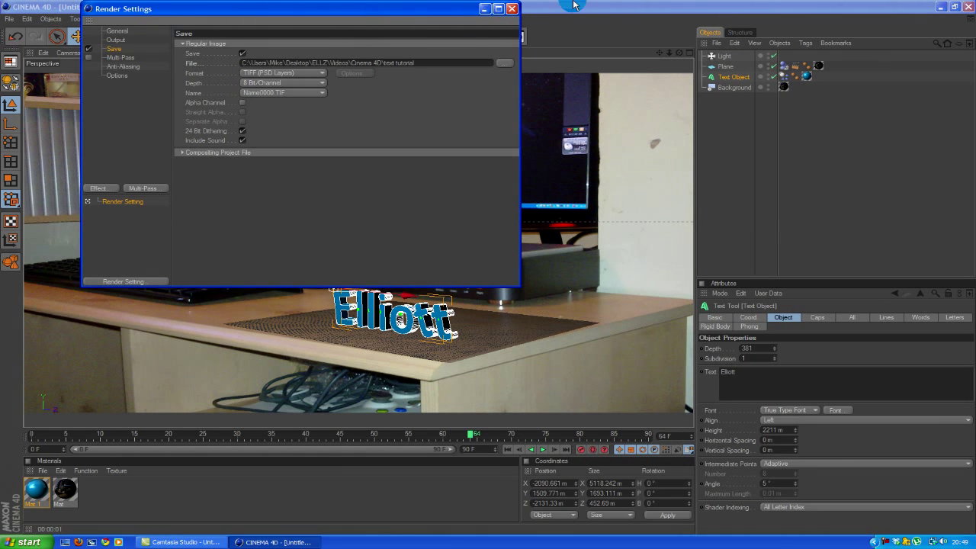
pyautogui.click(510, 9)
pyautogui.click(276, 40)
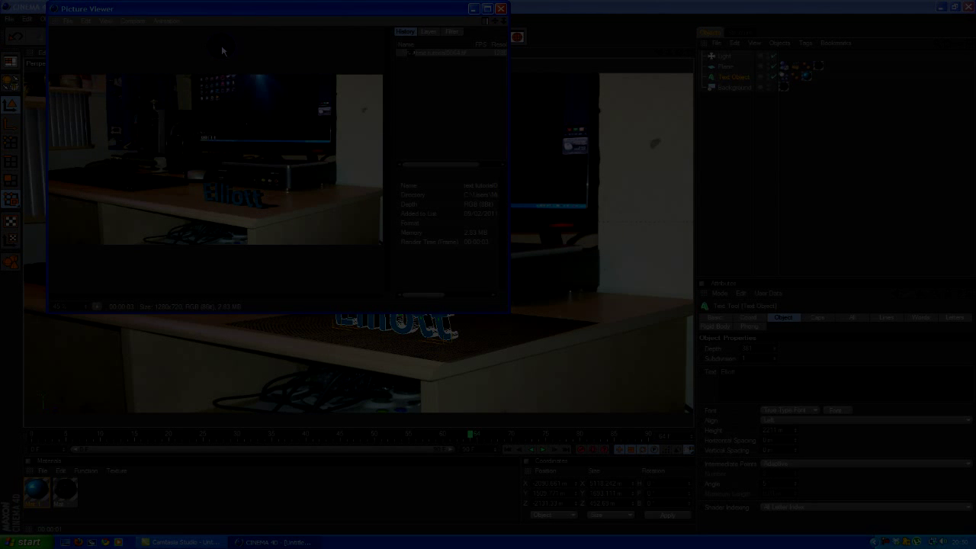
# Step: Close the Picture Viewer after the final 1280 × 720 render of the fallen text finishes
pyautogui.click(500, 9)
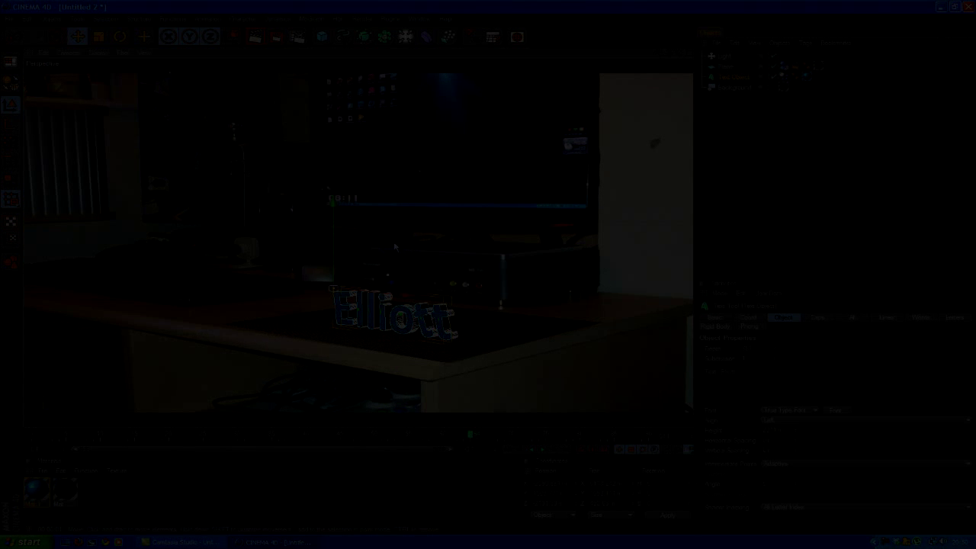